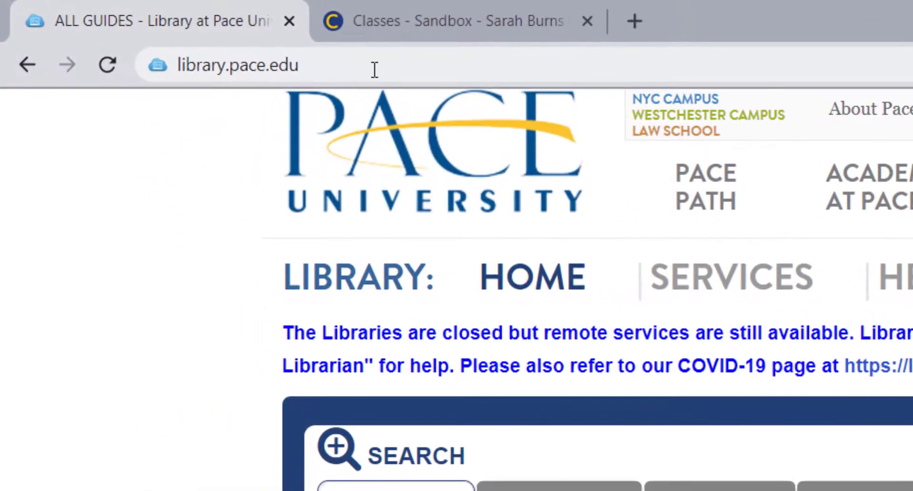
- Switch to the Brightspace sandbox course and open its Library Resources module
left_click(178, 33)
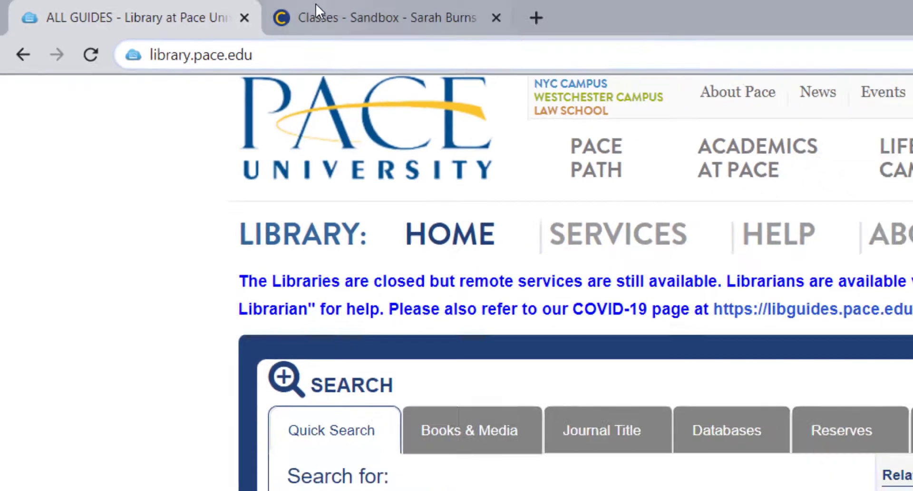
left_click(361, 21)
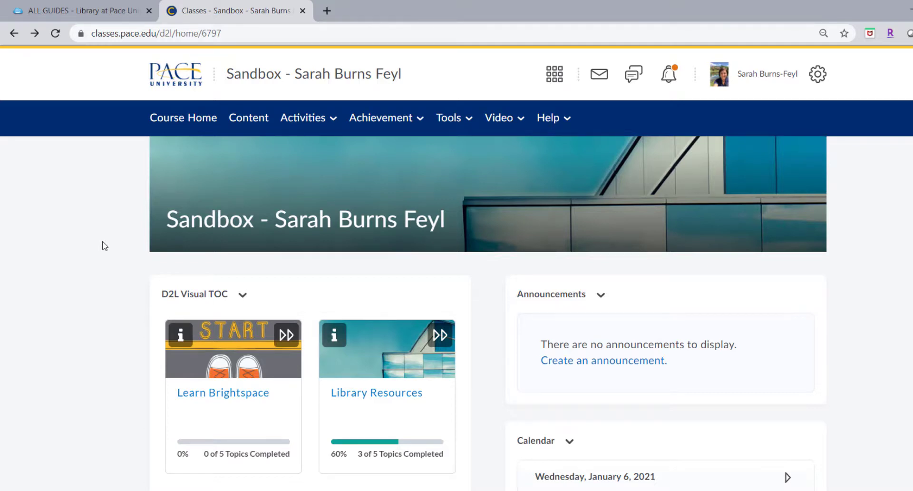
scroll(105, 245, "down", 4)
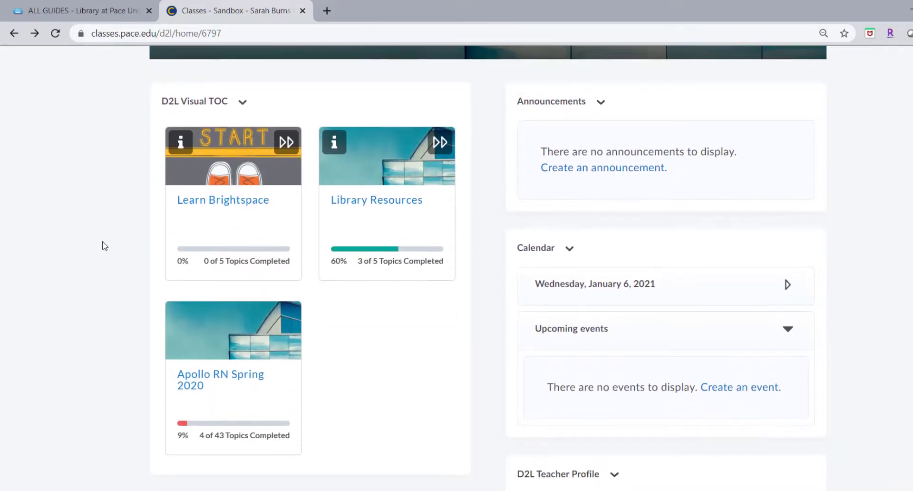
left_click(377, 206)
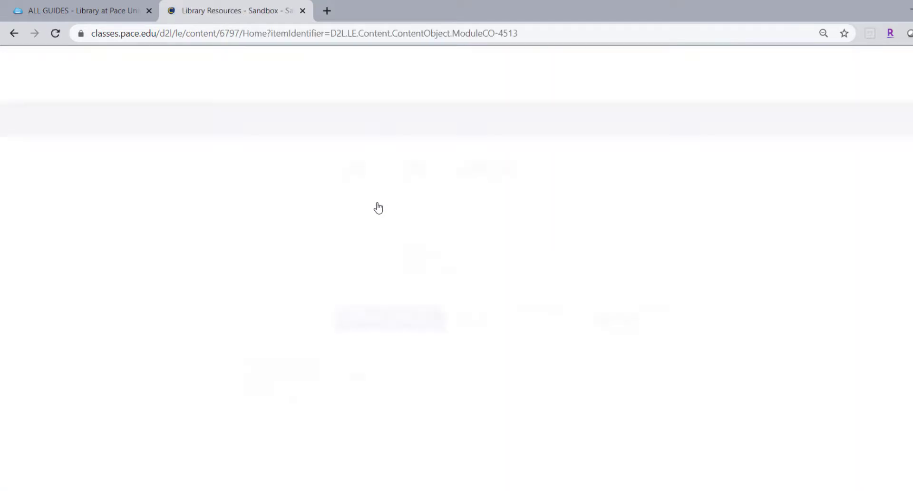
- Examine the items in the Library Resources module and the database link embedded in the Search Academic Search Premier page, returning to the module
scroll(900, 371, "down", 4)
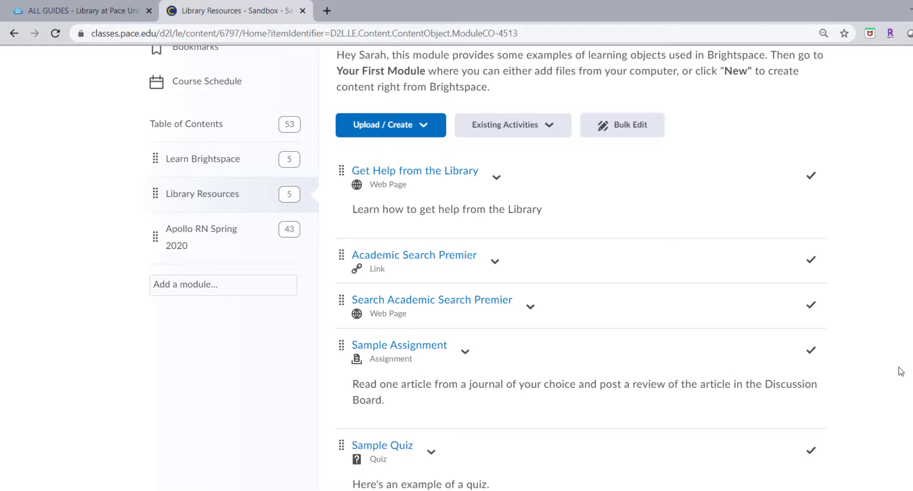
scroll(900, 371, "up", 4)
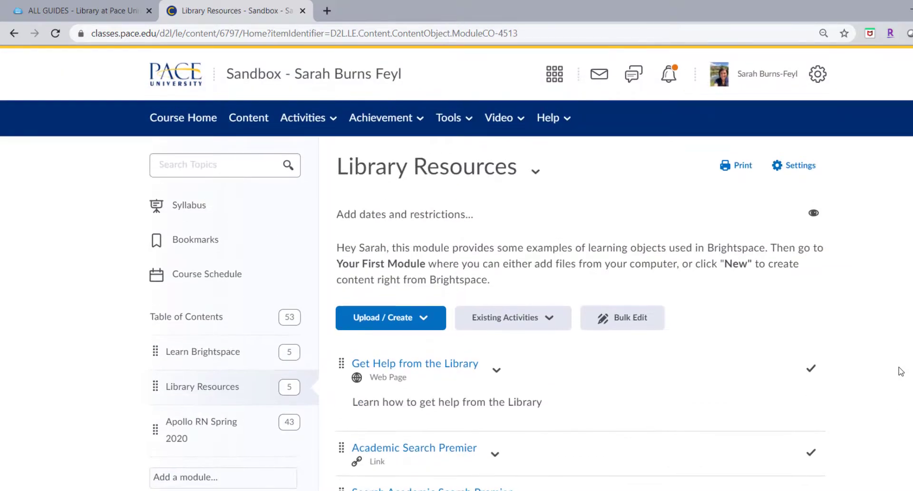
scroll(900, 371, "down", 3)
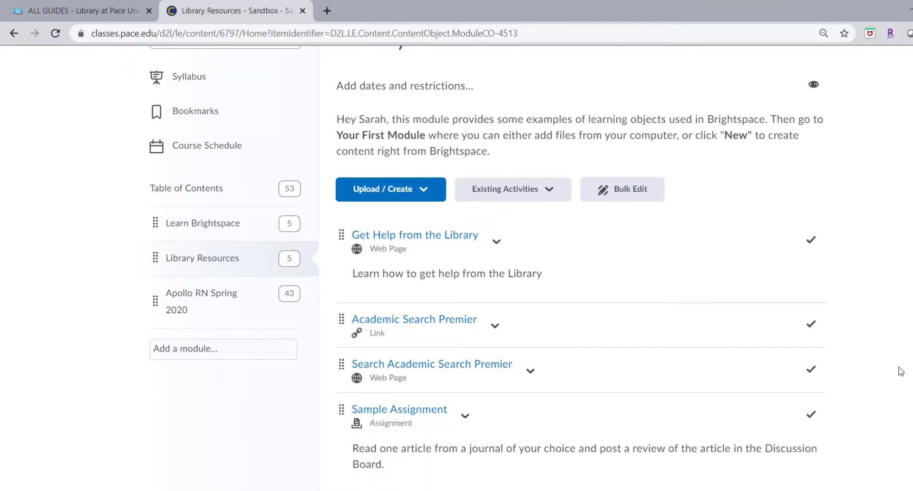
scroll(900, 371, "up", 3)
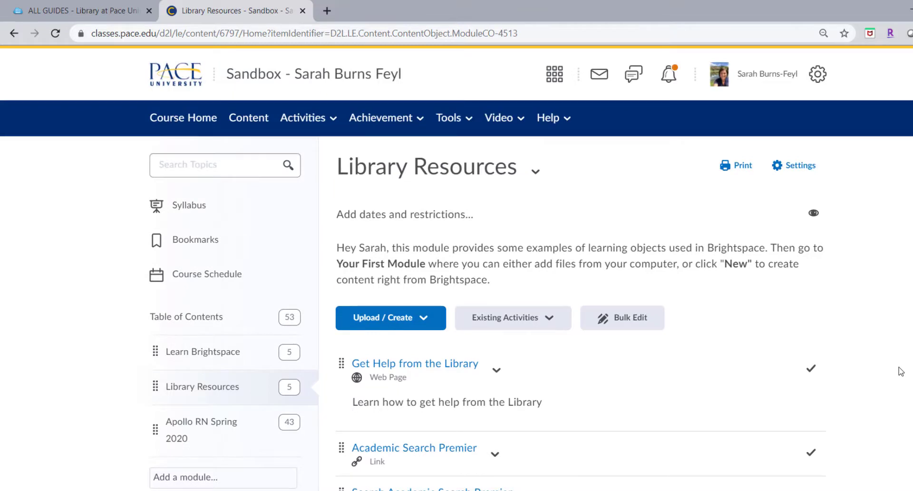
scroll(900, 371, "down", 5)
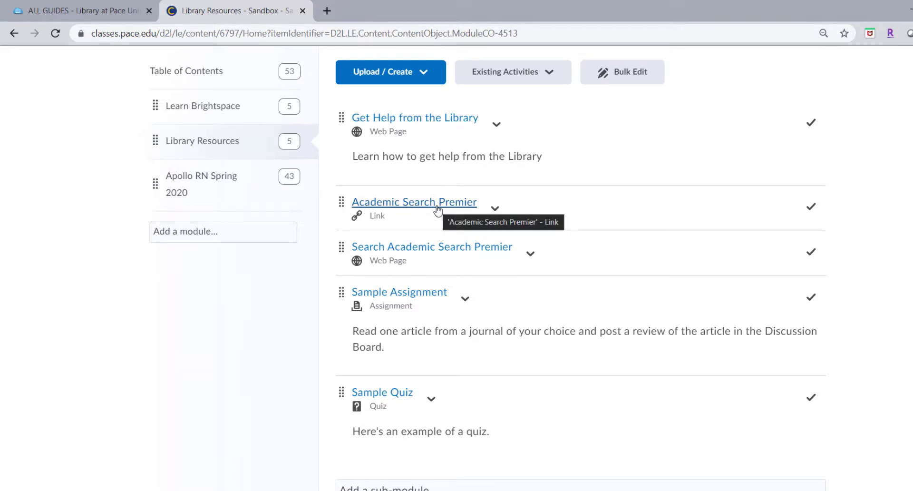
left_click(459, 251)
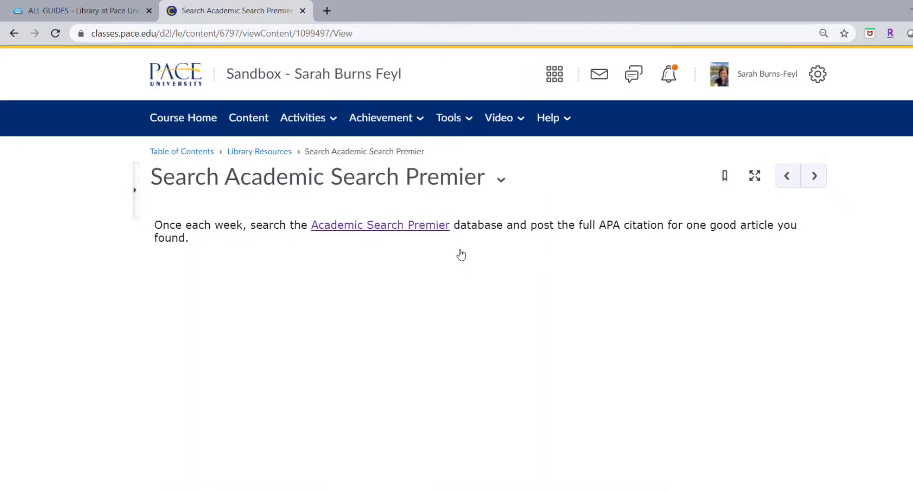
left_click(14, 33)
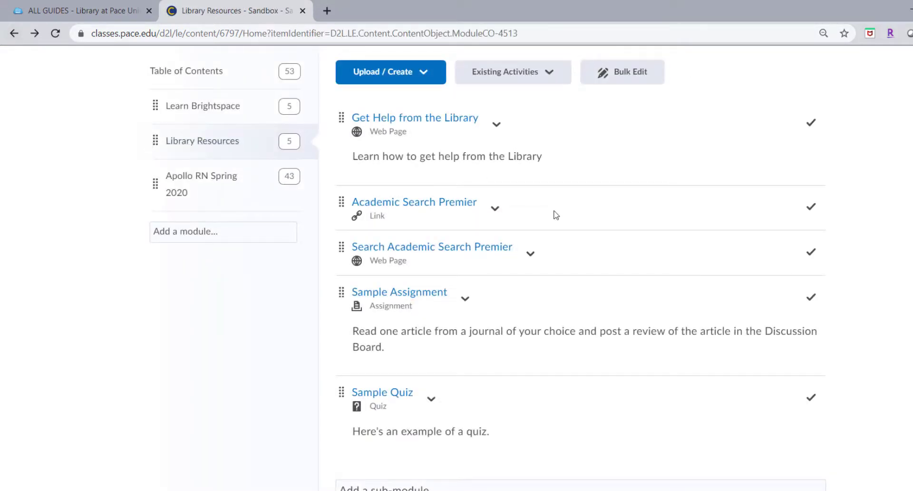
scroll(555, 215, "up", 3)
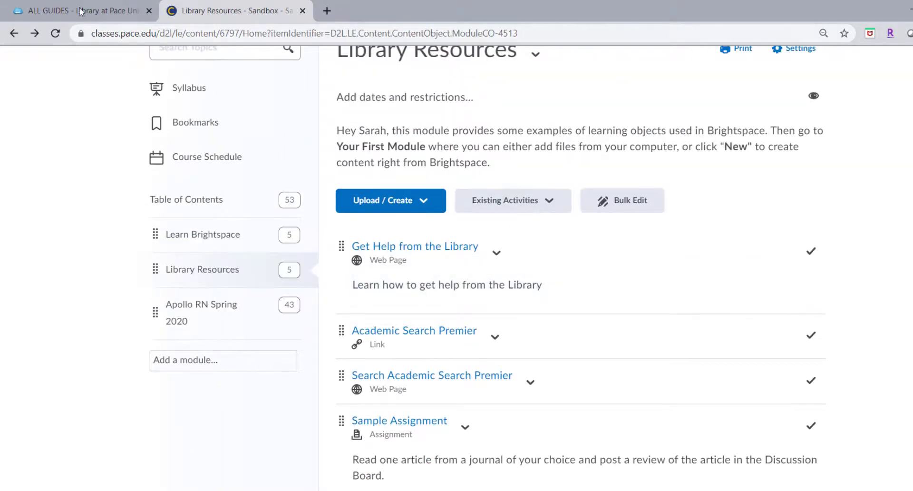
- From the Pace library home page, list the library databases for the subject Psychology
left_click(80, 10)
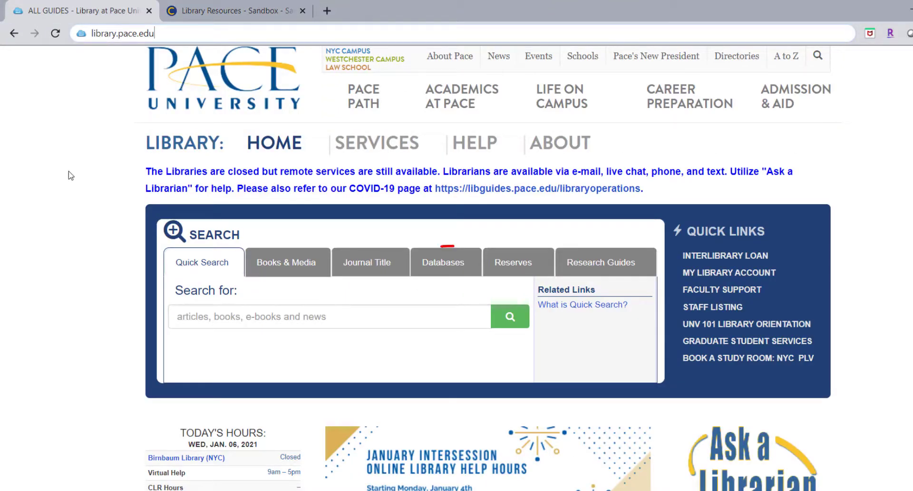
left_click(451, 264)
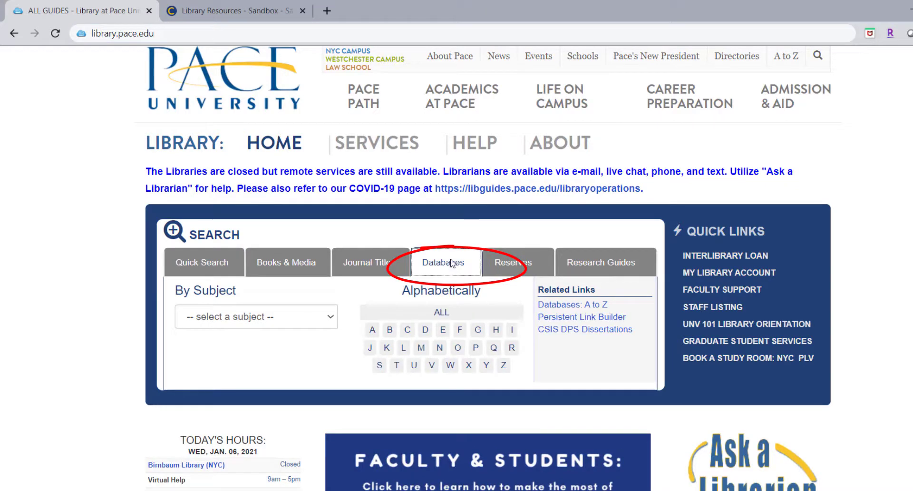
scroll(451, 265, "down", 1)
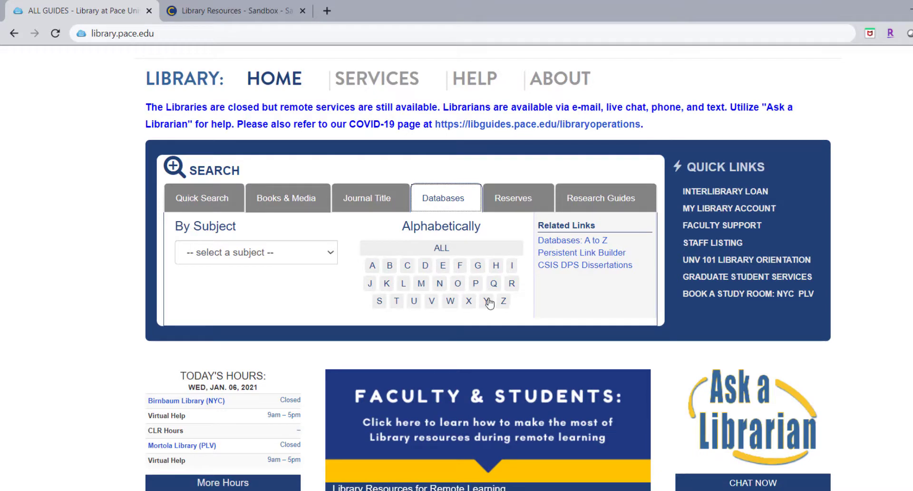
left_click(330, 255)
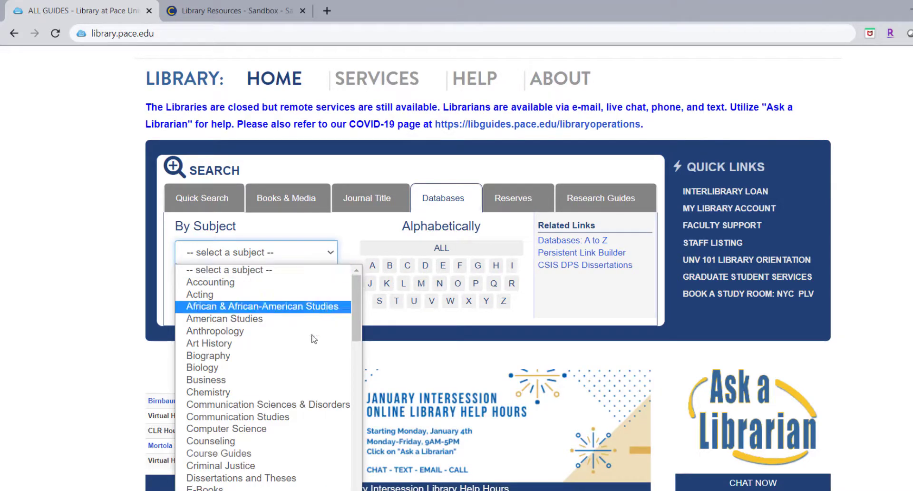
scroll(309, 346, "down", 8)
scroll(310, 349, "down", 3)
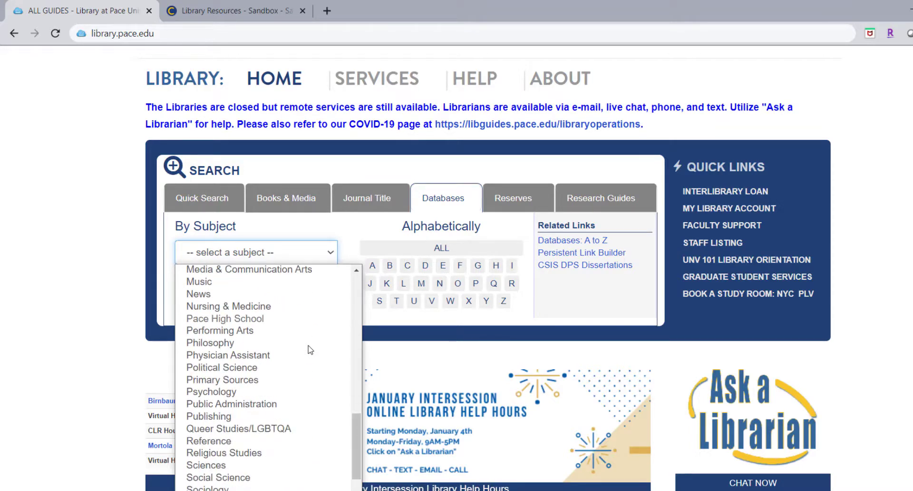
left_click(261, 392)
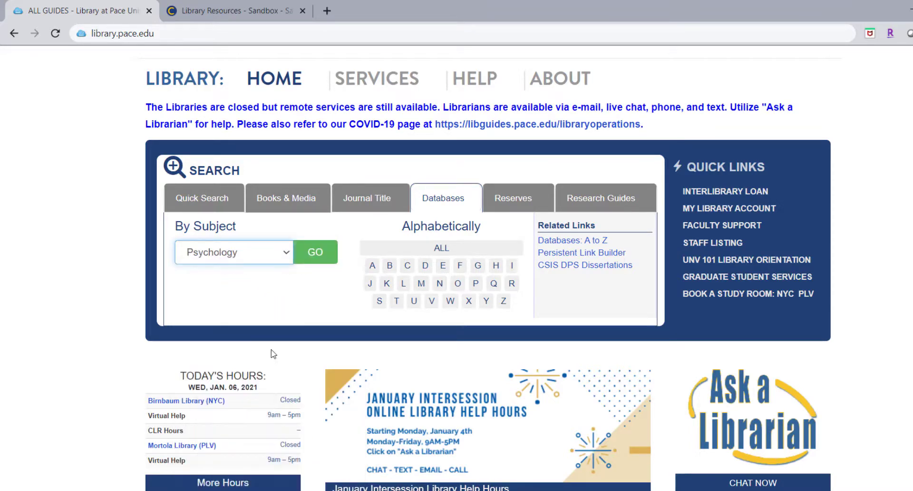
left_click(317, 258)
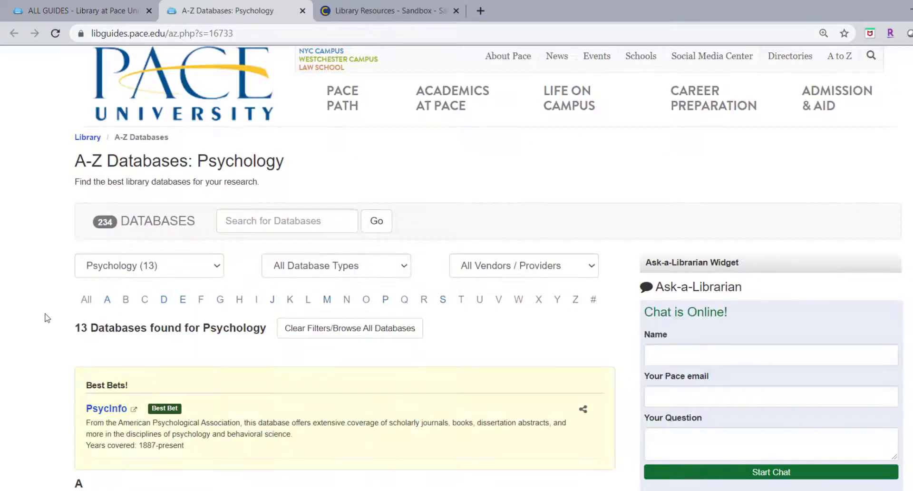
- Examine the Psychology database list, including the best bet, the database descriptions and their share options
scroll(39, 314, "down", 2)
scroll(40, 314, "down", 8)
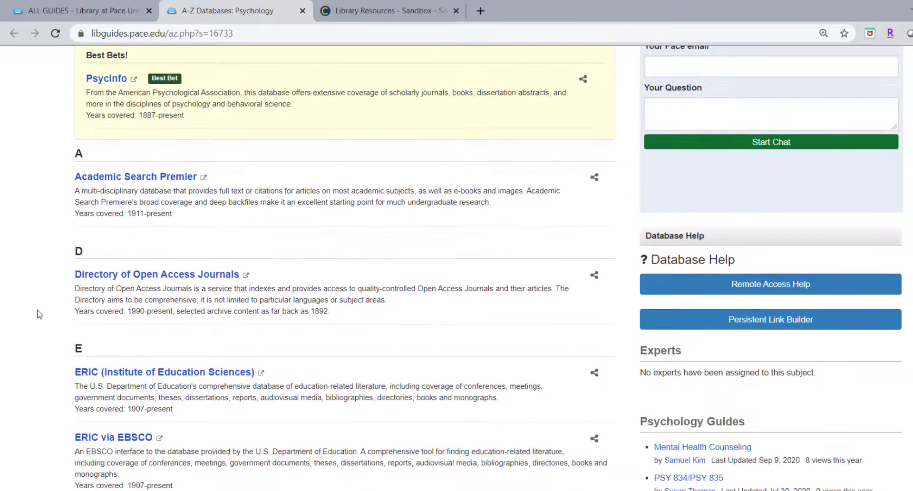
scroll(39, 314, "down", 1)
scroll(39, 314, "down", 4)
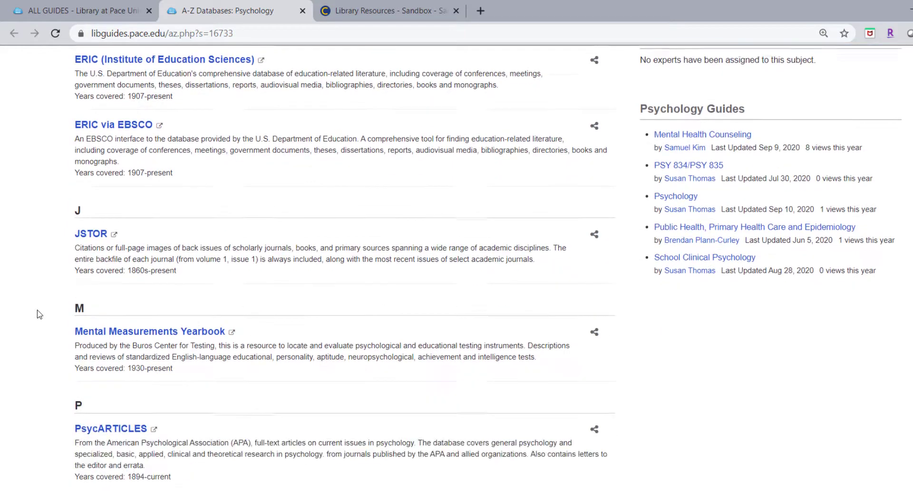
scroll(40, 314, "up", 8)
scroll(39, 314, "up", 4)
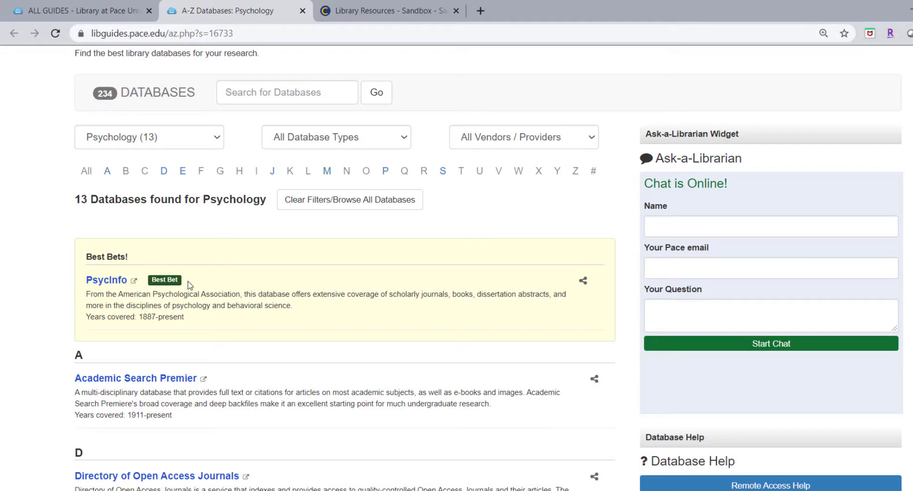
scroll(410, 382, "down", 4)
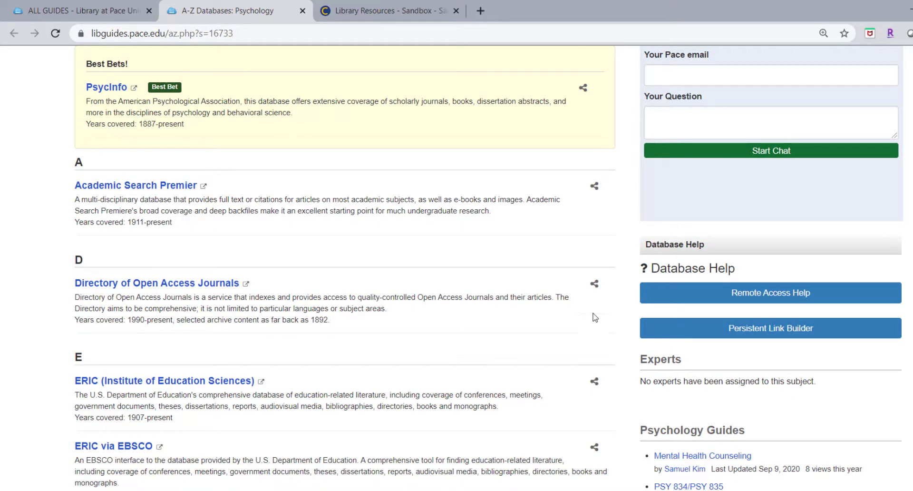
scroll(593, 286, "up", 4)
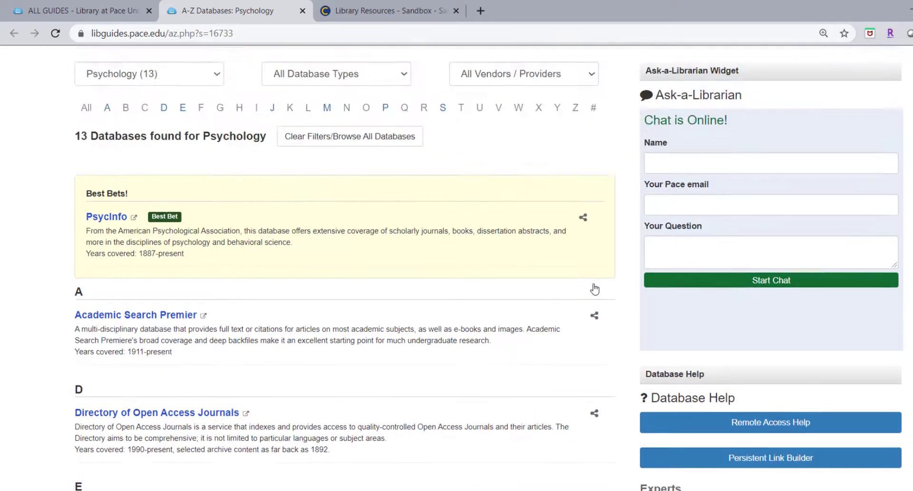
- Copy the share link of the PsycInfo database and close the sharing window
left_click(582, 282)
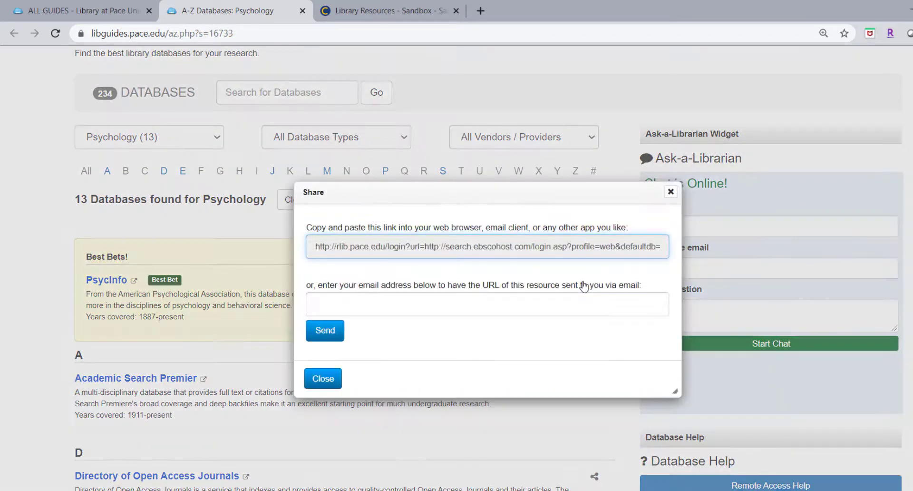
left_click(549, 247)
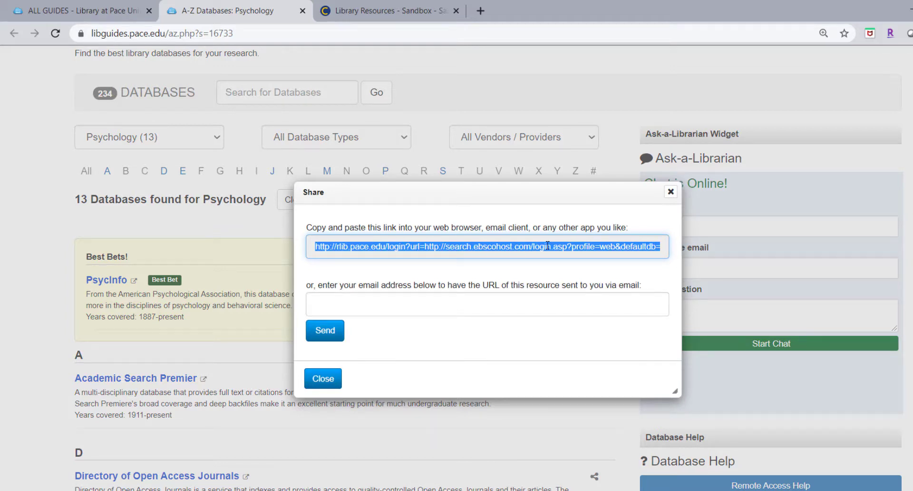
right_click(547, 245)
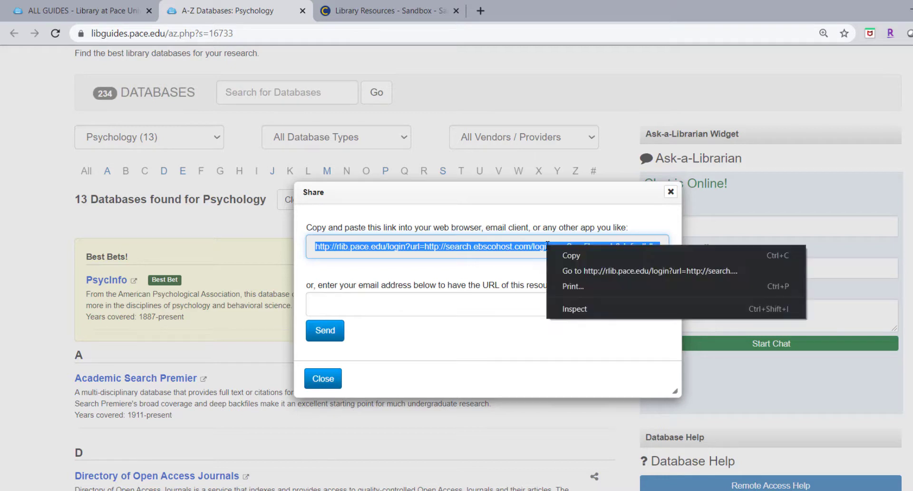
left_click(554, 254)
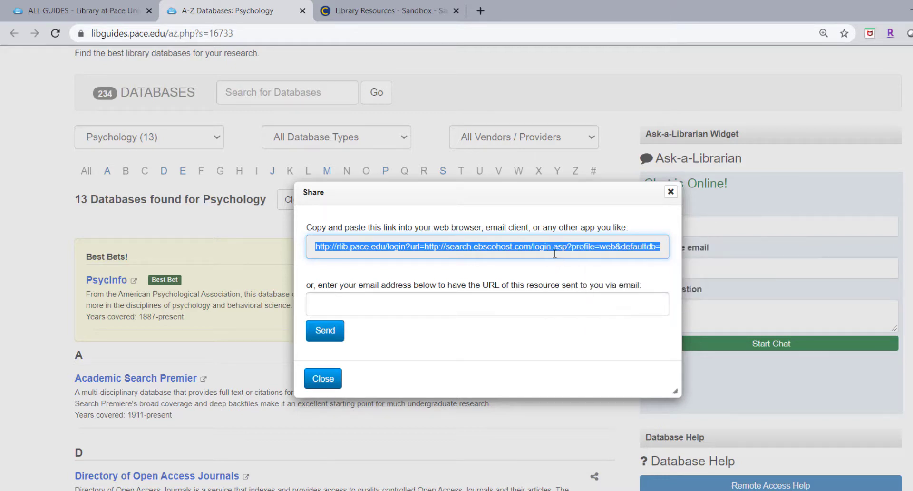
left_click(323, 379)
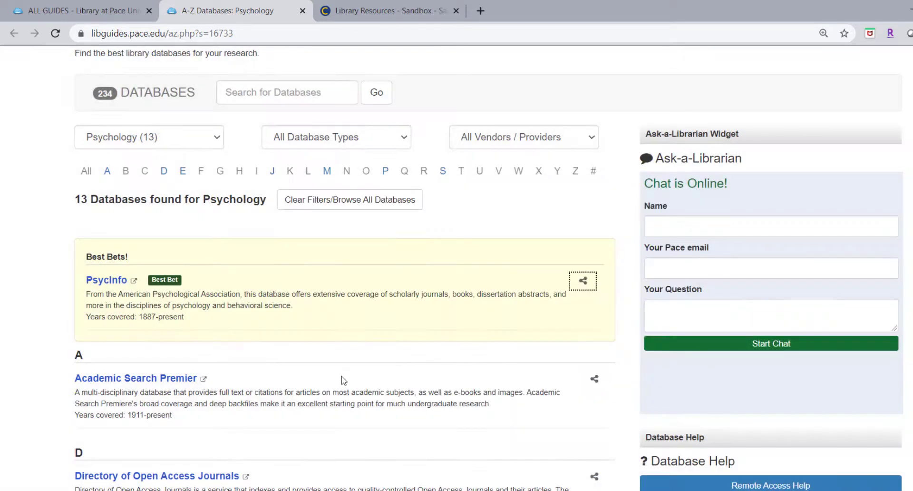
- Return to the Library Resources module in the Brightspace course and start creating a new link there
left_click(341, 7)
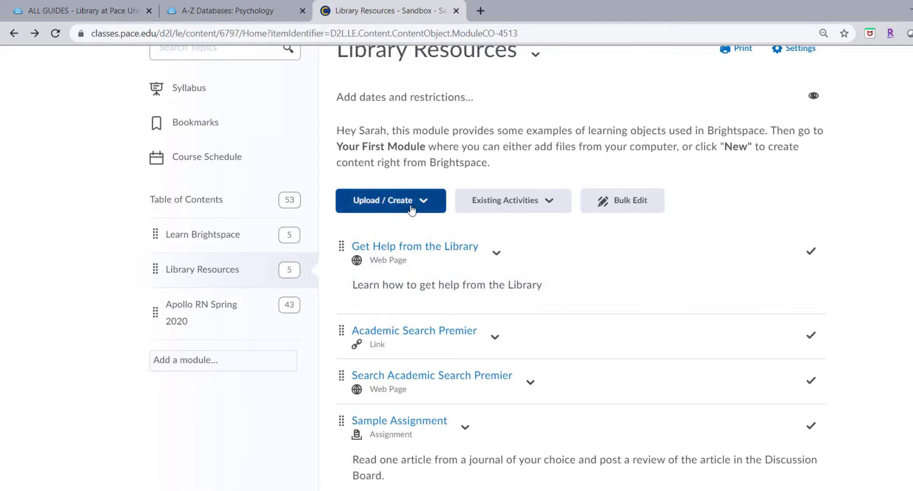
scroll(409, 205, "up", 3)
scroll(407, 204, "down", 3)
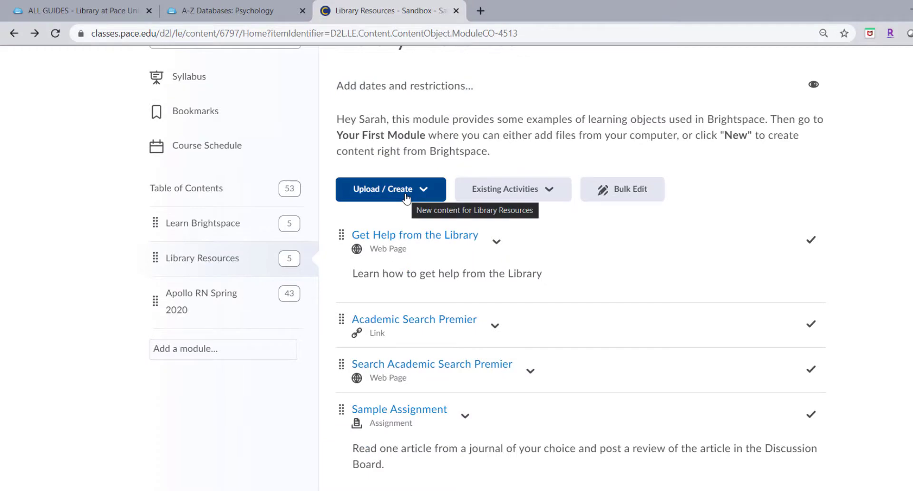
left_click(406, 198)
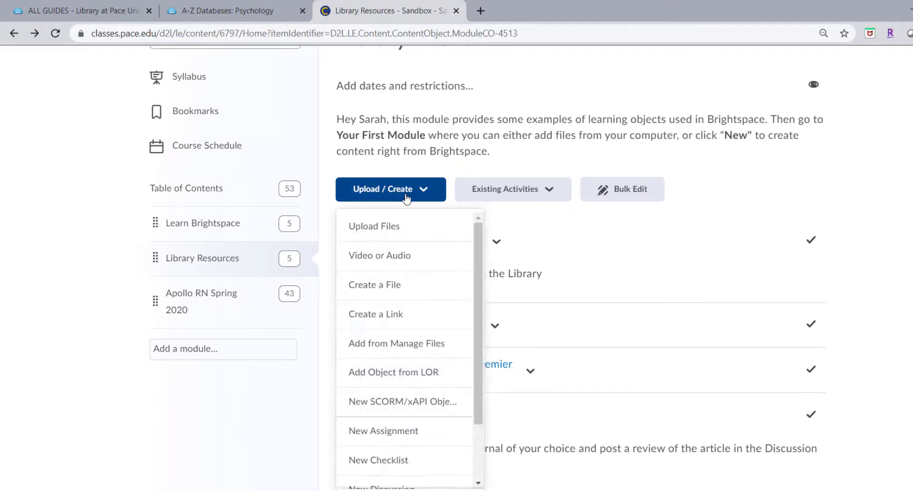
left_click(397, 321)
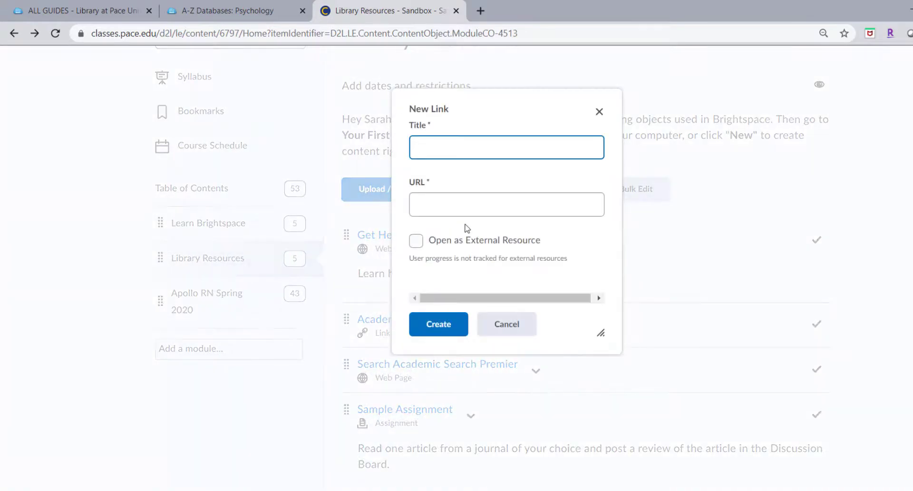
- Create the link with the title "PsycInfo Database" and the copied PsycInfo share URL
type("PsycInfo Database")
left_click(473, 204)
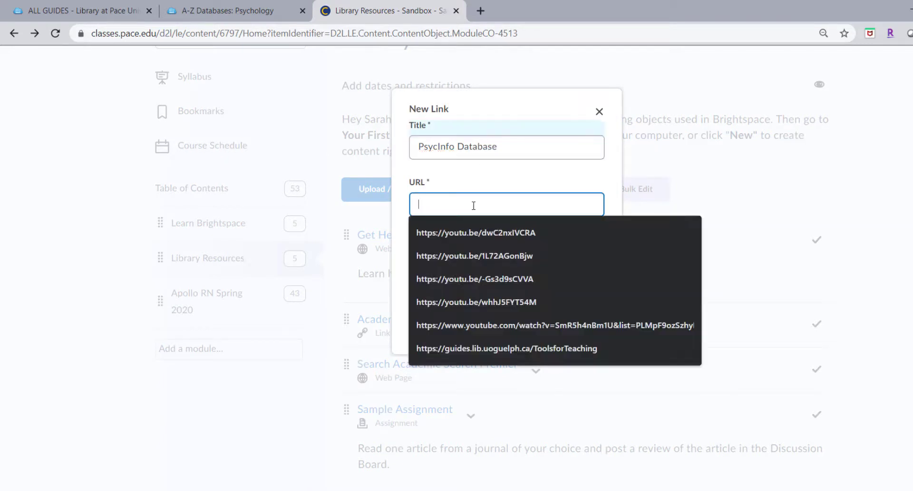
right_click(472, 204)
left_click(515, 304)
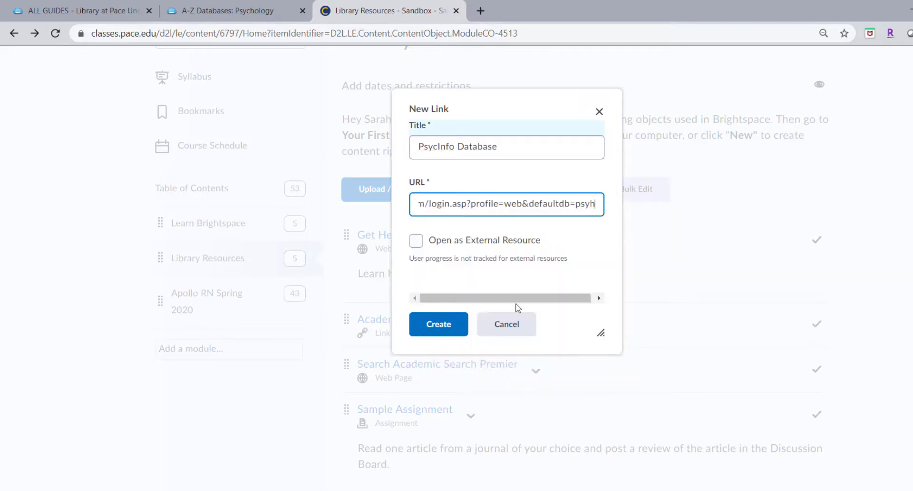
left_click(438, 325)
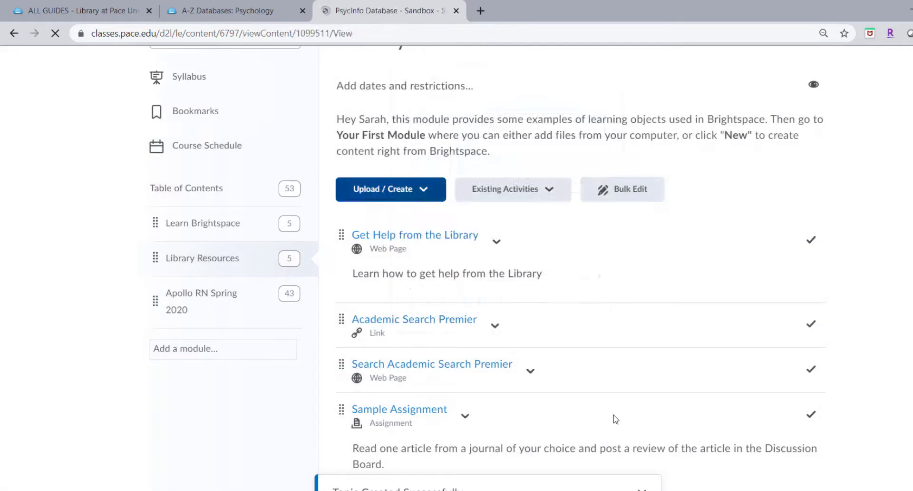
scroll(592, 340, "down", 1)
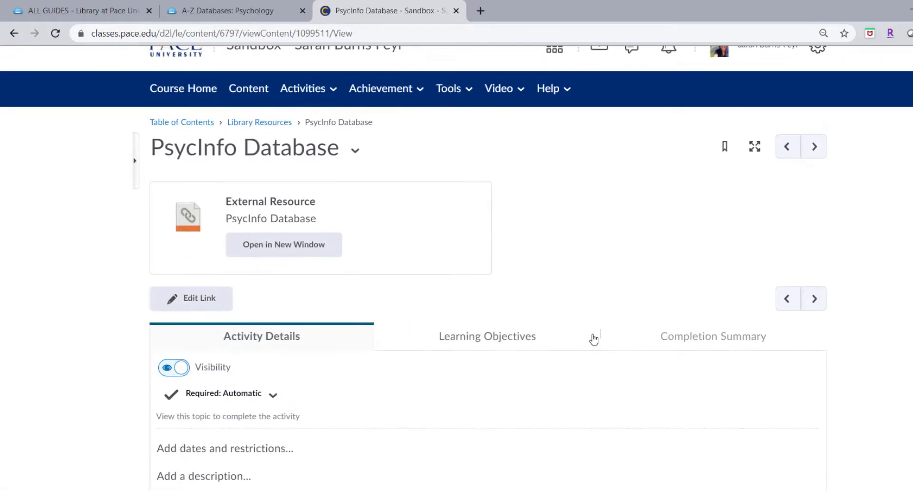
scroll(593, 339, "up", 1)
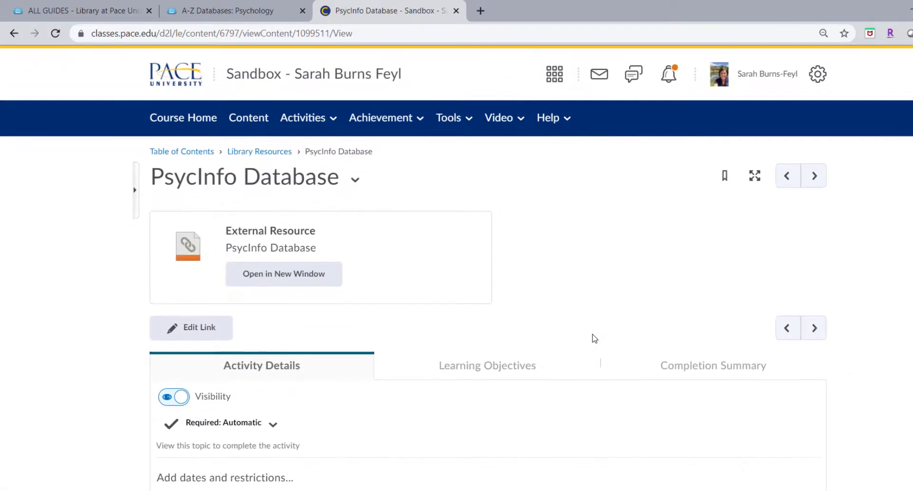
- Test the PsycInfo Database link from the Library Resources module by authenticating with the library, and close the database page after viewing it
left_click(252, 154)
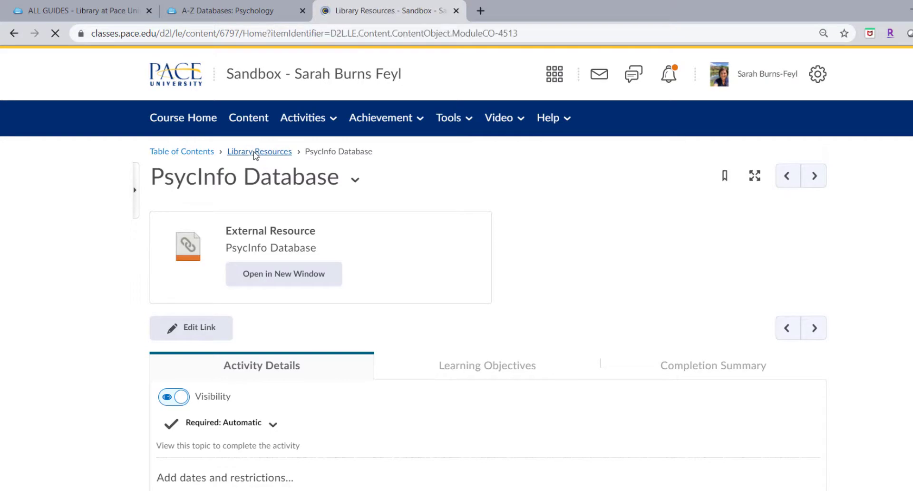
scroll(606, 279, "down", 5)
scroll(607, 279, "down", 1)
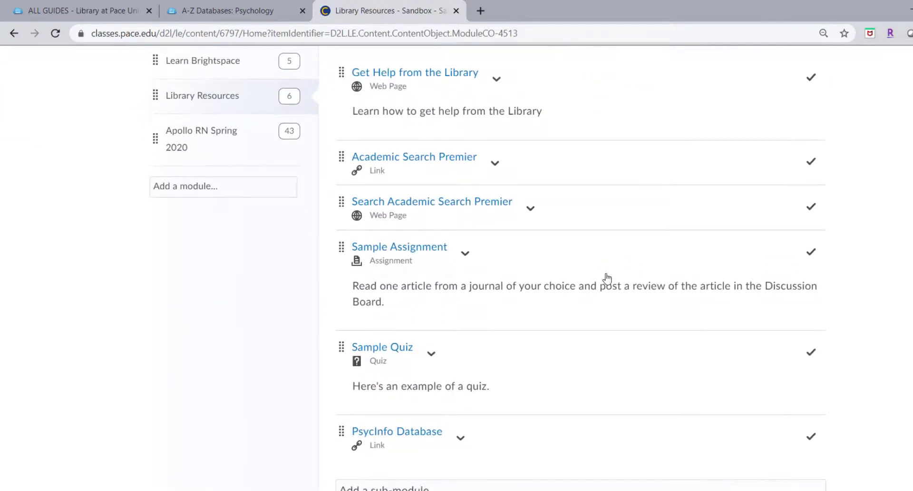
left_click(419, 434)
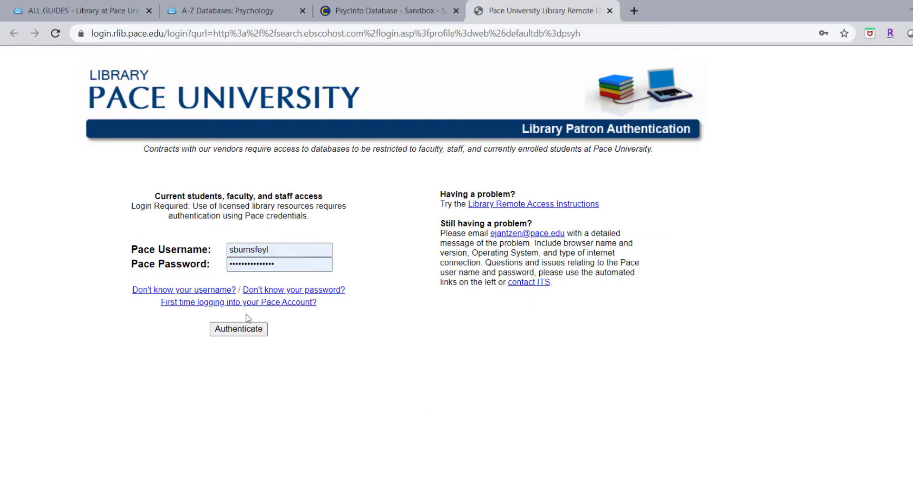
left_click(248, 331)
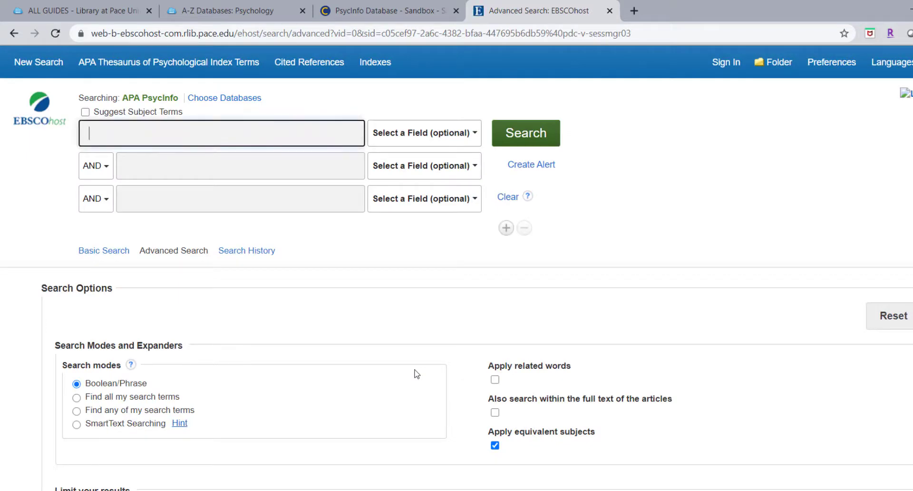
scroll(416, 374, "down", 4)
scroll(300, 228, "up", 4)
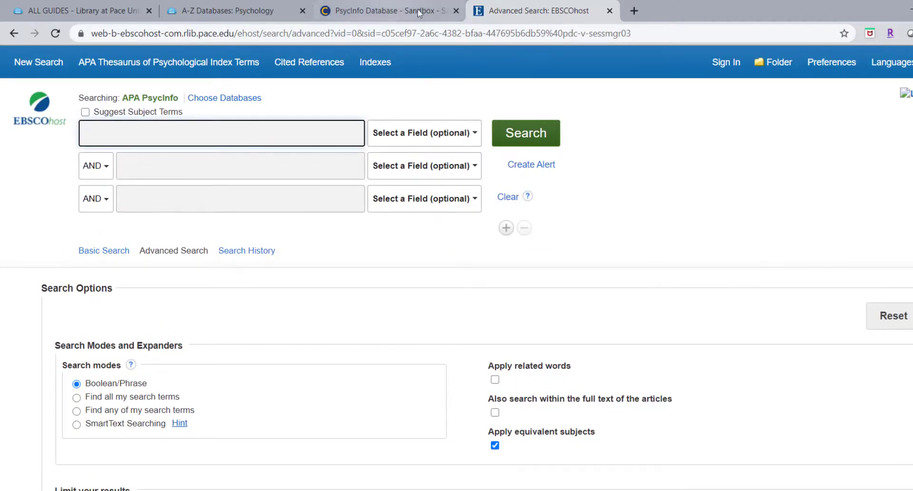
left_click(609, 10)
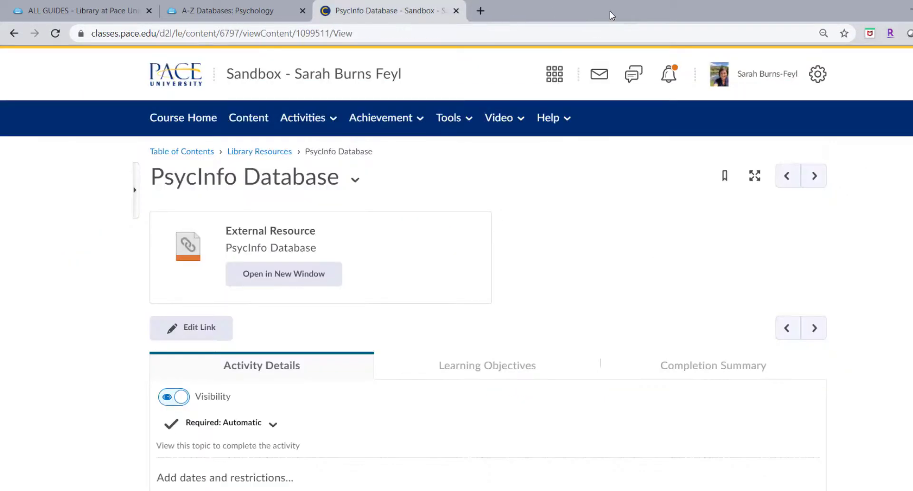
- Start a new file in the Library Resources module and title it "Search the PsycInfo Database"
left_click(269, 152)
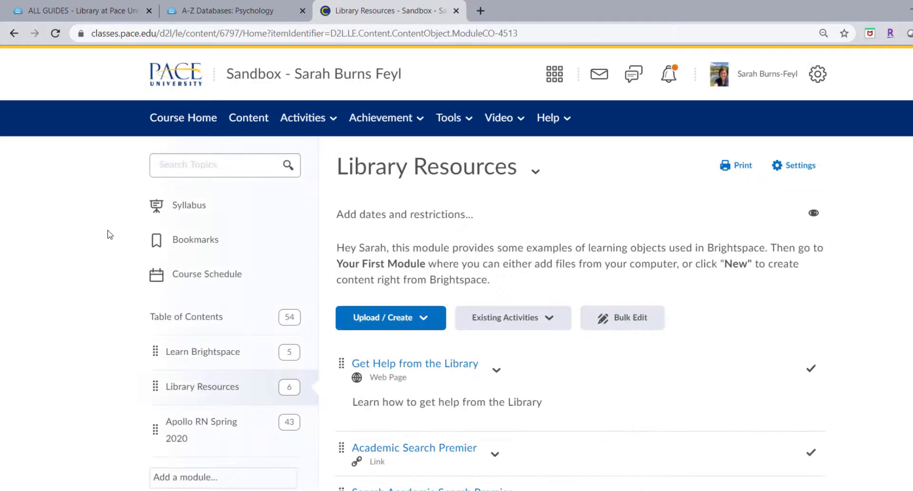
scroll(110, 234, "down", 4)
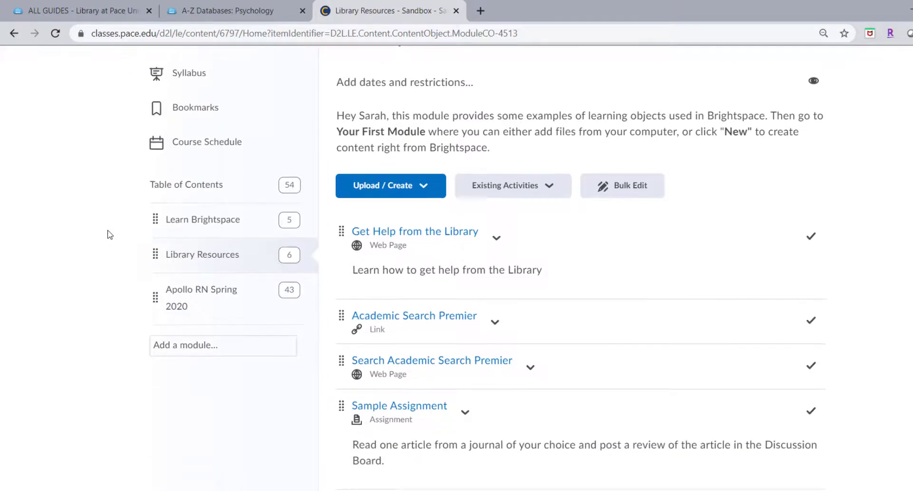
scroll(107, 233, "up", 1)
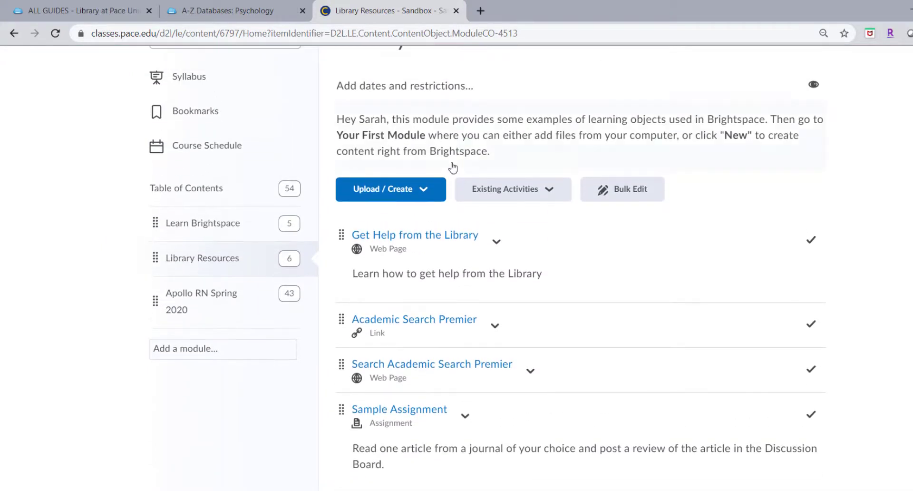
left_click(417, 194)
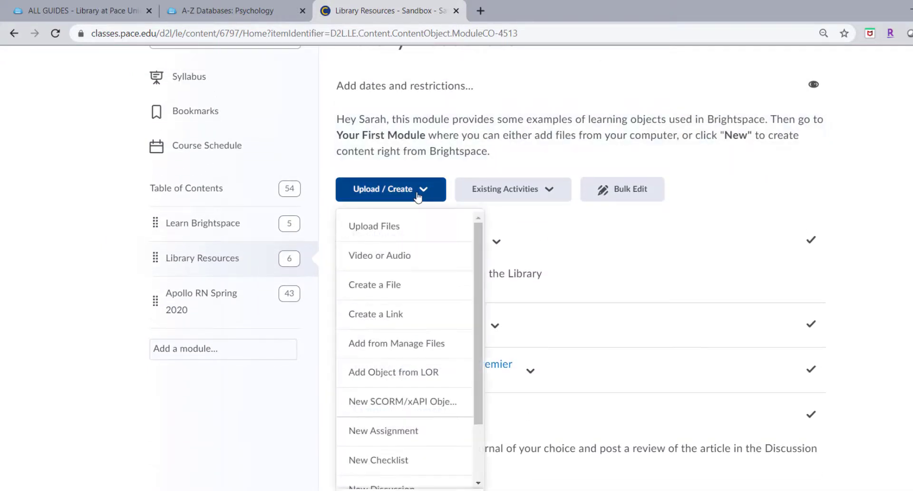
left_click(403, 287)
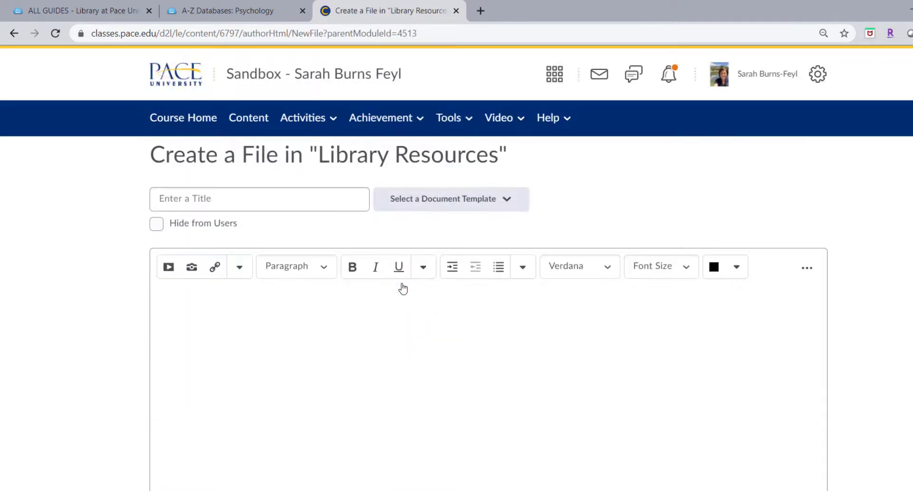
left_click(252, 203)
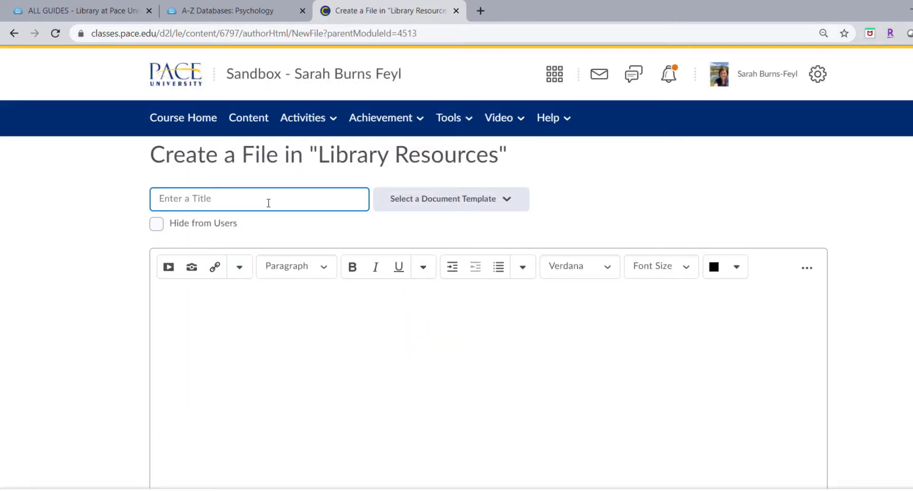
type("Search the PsycInfo")
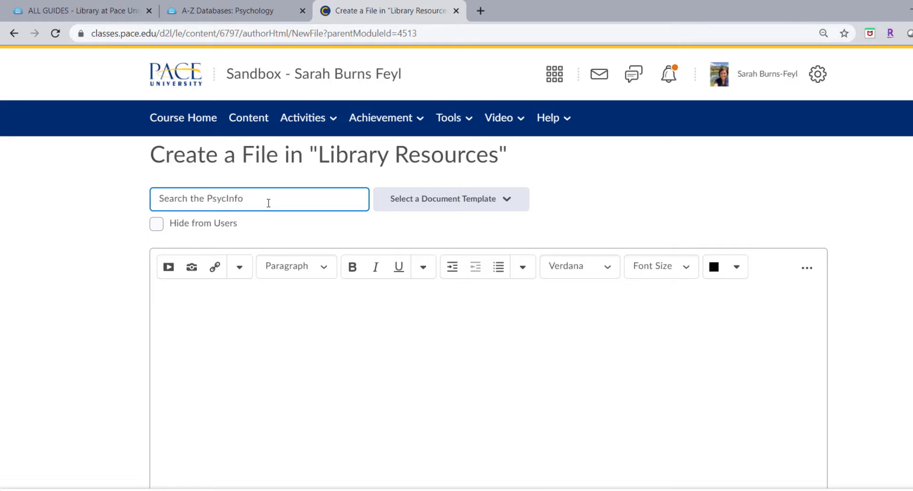
type(" Database")
- Write the body text "Once each week, search the PsycInfo Database and post the APA citation for one good article that you find."
left_click(301, 342)
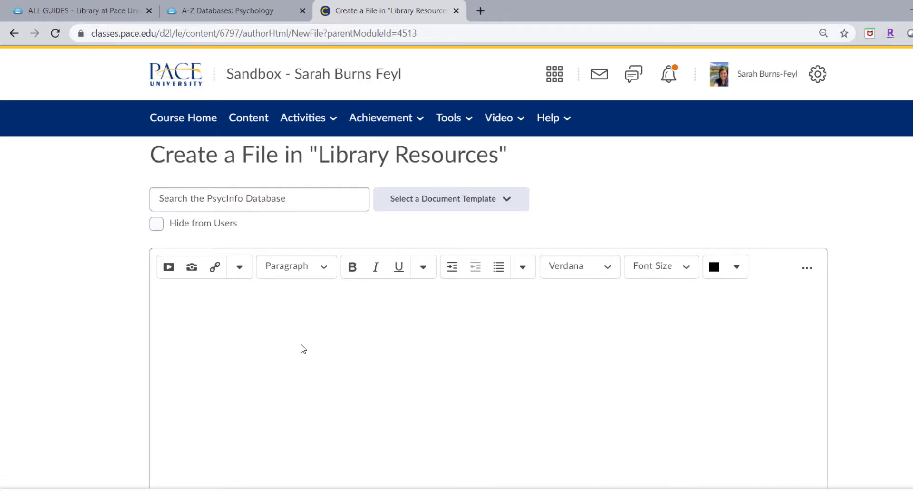
type("Once each week, search the PsycInfo ")
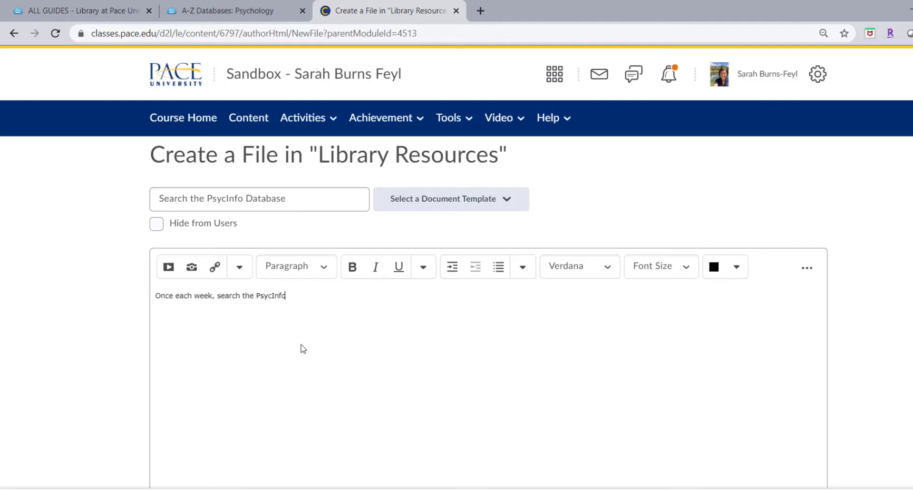
type("Database and post the AP")
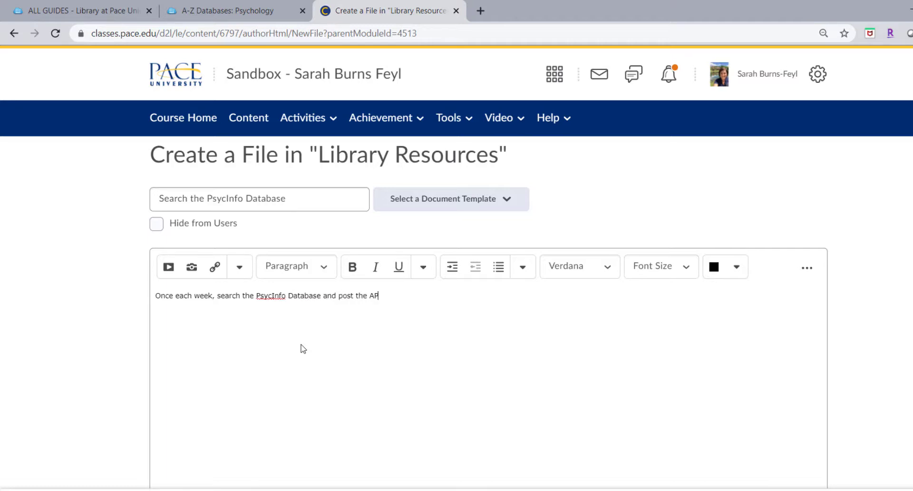
type("A citation for one good article lthat yo")
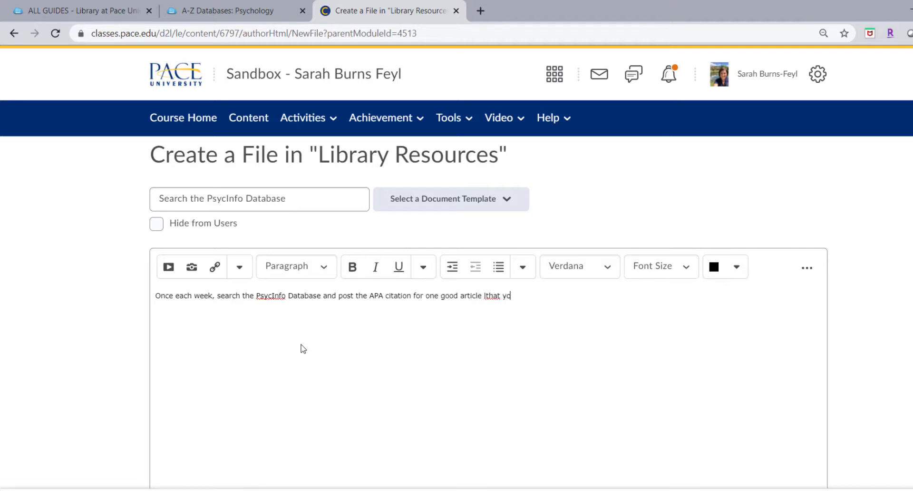
key("BackSpace")
key("BackSpace")
key("BackSpace")
key("BackSpace")
key("BackSpace")
type("that you find")
- Set the font size of the whole body sentence to 4 (14pt)
left_click_drag(536, 295, 155, 297)
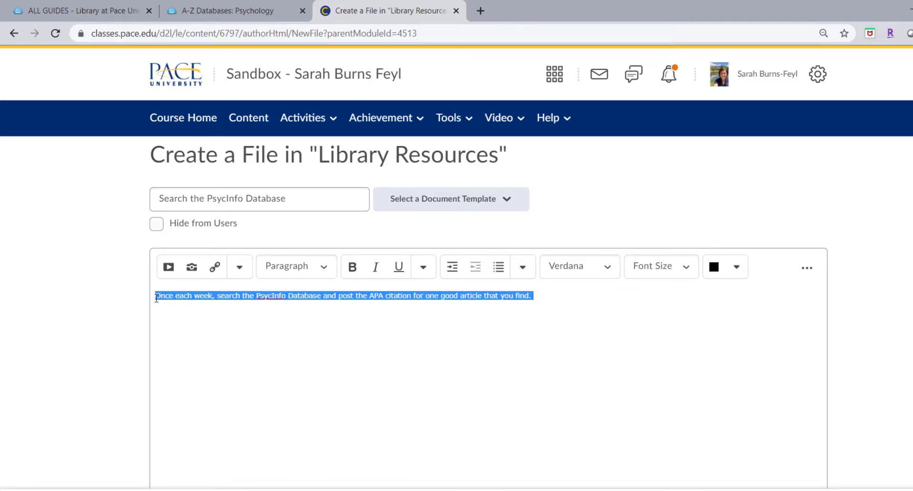
left_click(661, 274)
left_click(664, 331)
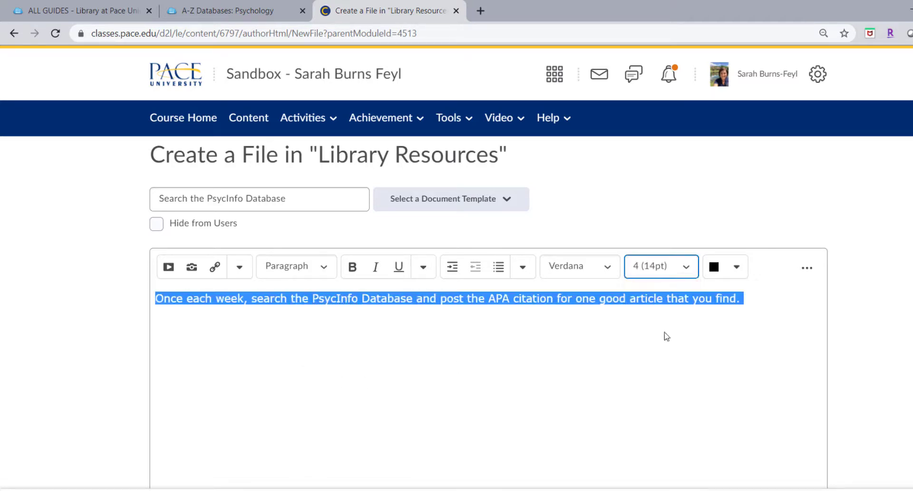
left_click(508, 316)
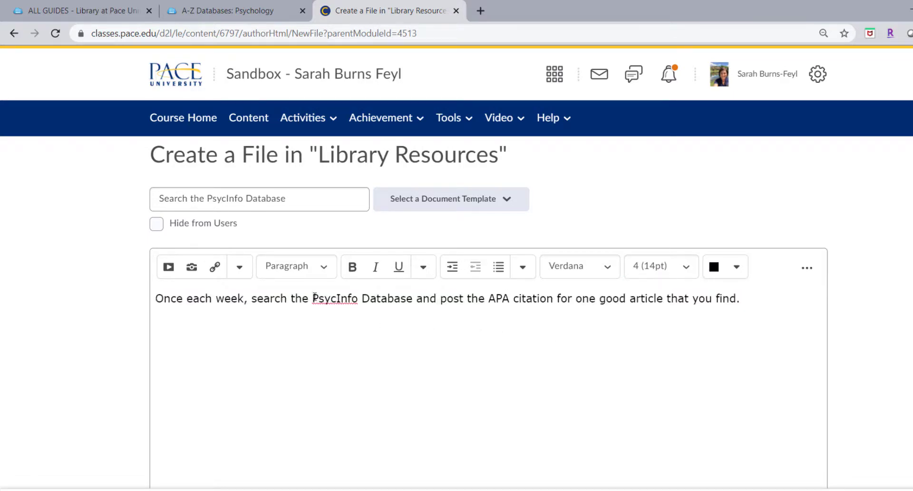
- Link the words "PsycInfo Database" in the body sentence to the copied PsycInfo URL with a Url quicklink
scroll(314, 297, "down", 2)
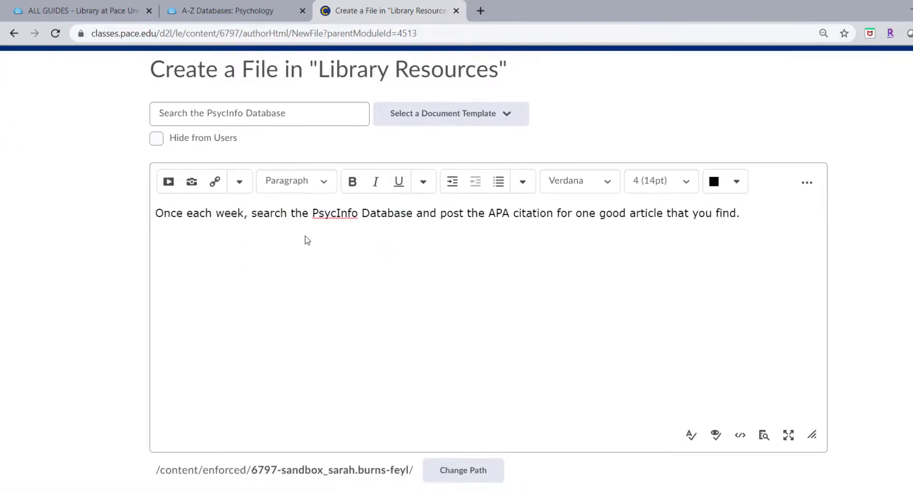
left_click(312, 213)
left_click_drag(311, 213, 412, 213)
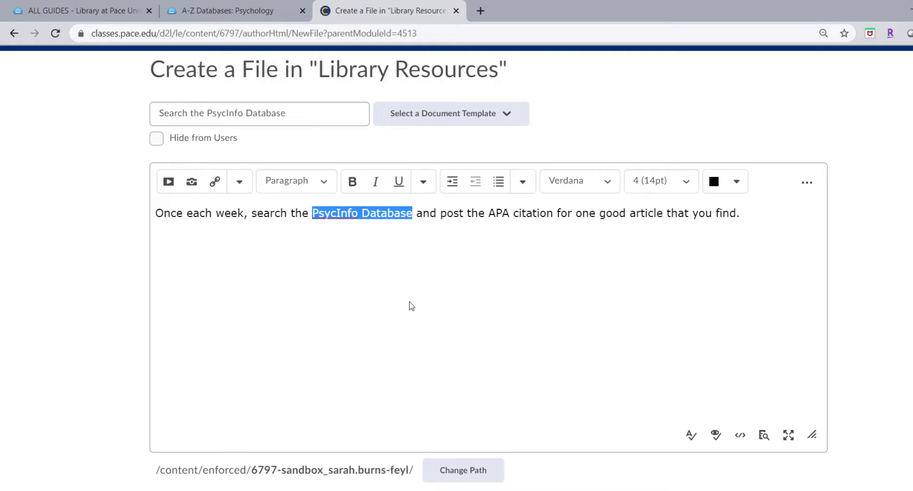
left_click(216, 184)
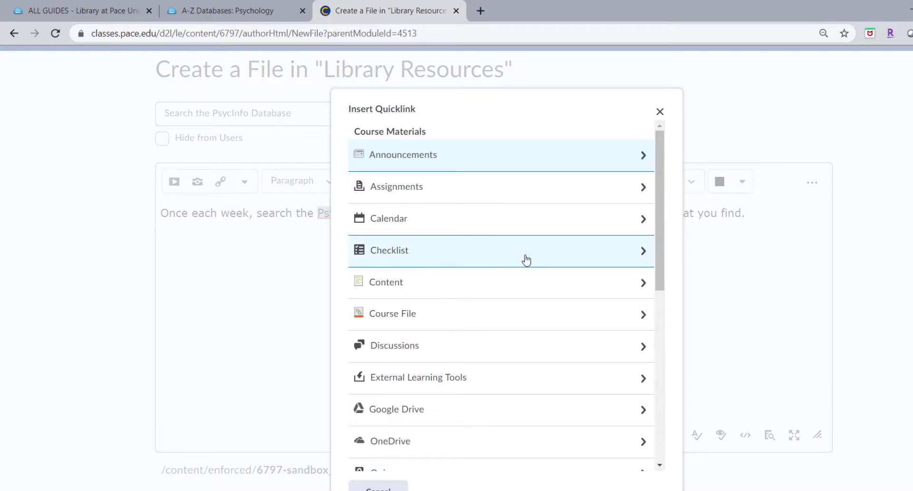
scroll(526, 259, "down", 8)
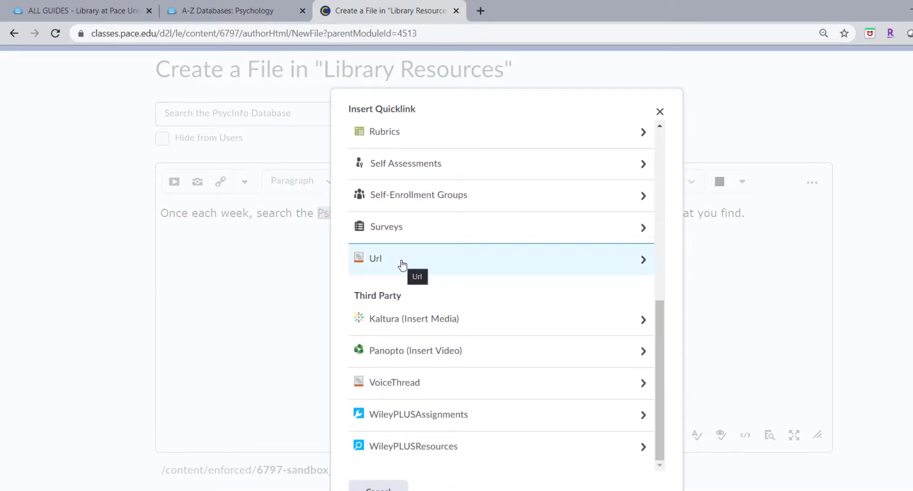
left_click(402, 265)
left_click(419, 180)
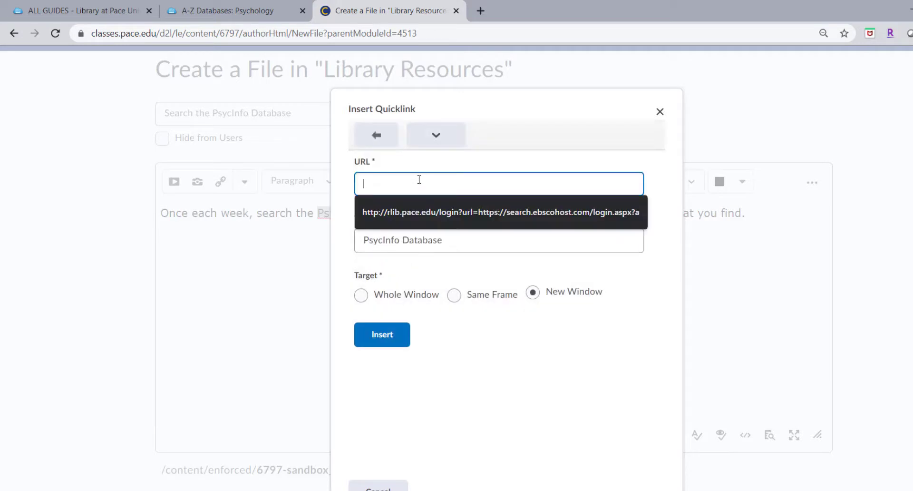
right_click(419, 179)
left_click(462, 281)
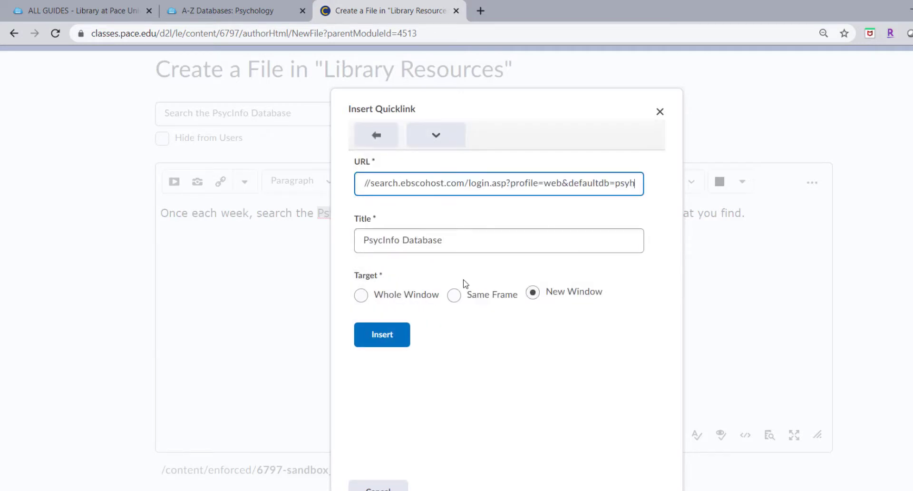
left_click(382, 336)
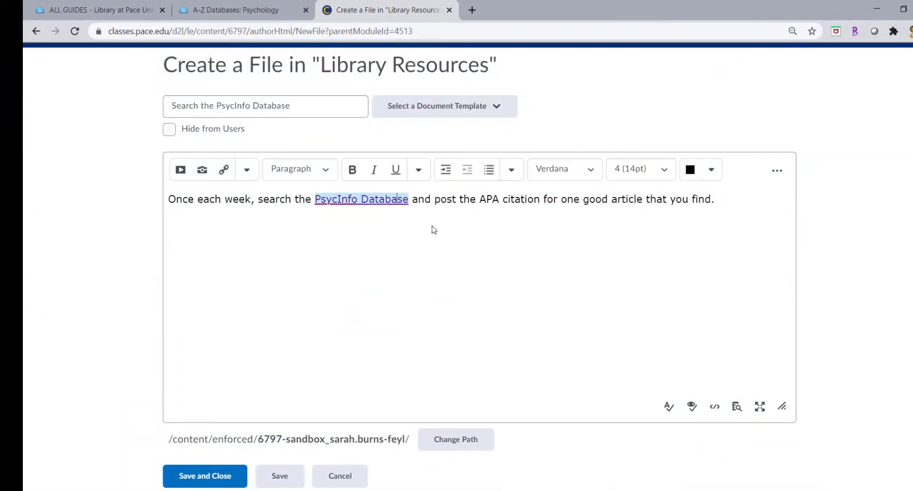
- Save and close the file, and return to the Library Resources module to view its list of items
left_click(205, 476)
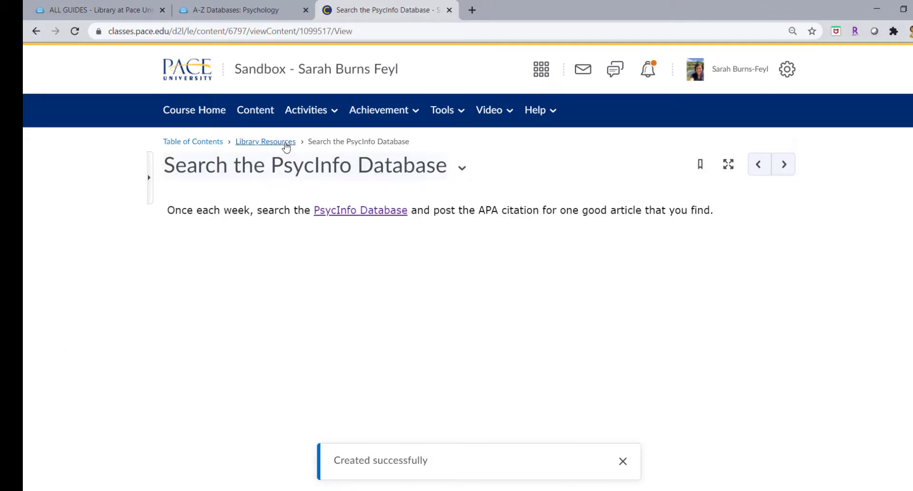
left_click(275, 145)
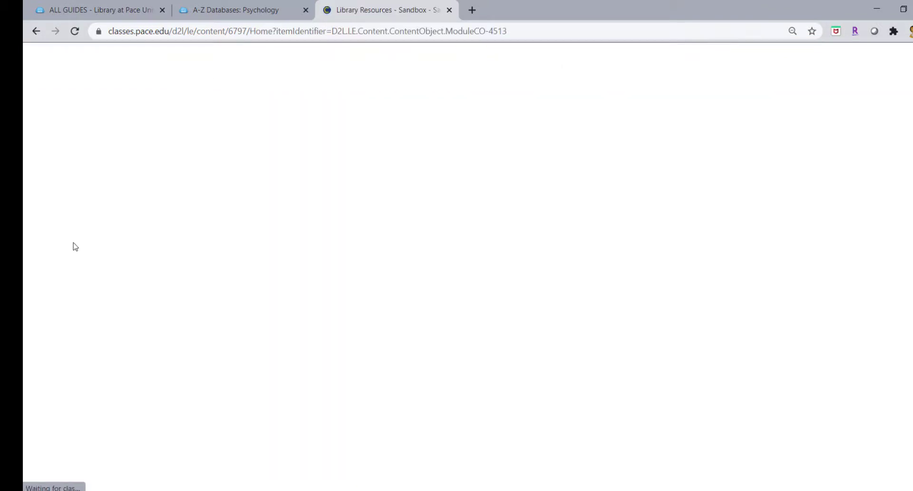
scroll(75, 246, "down", 6)
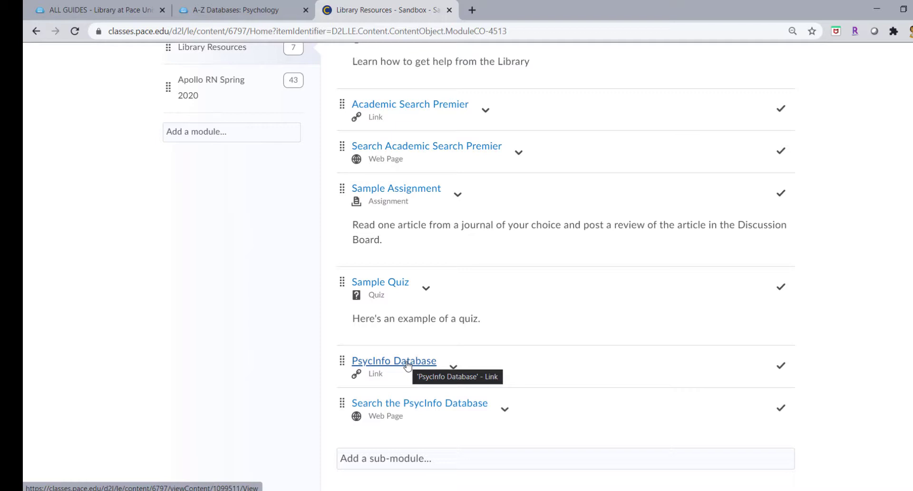
- Review the "Search the PsycInfo Database" page with its embedded database link, and return to the Library Resources module
left_click(451, 408)
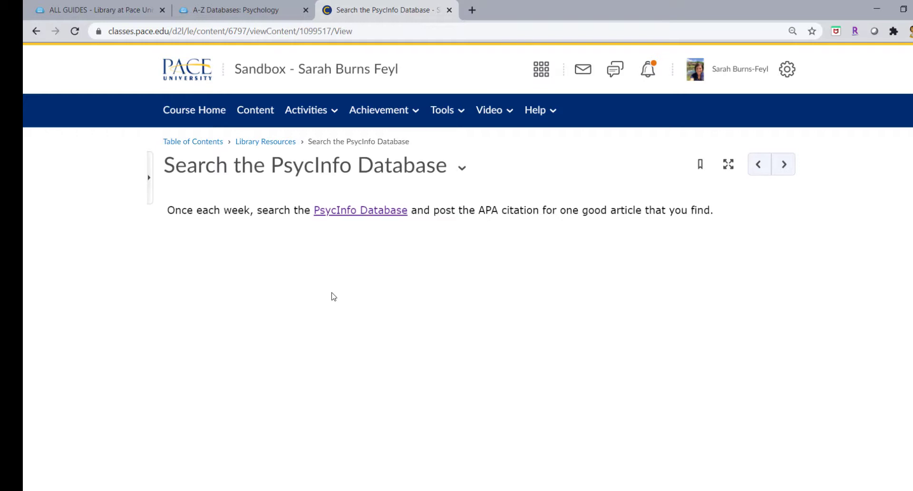
scroll(352, 265, "down", 3)
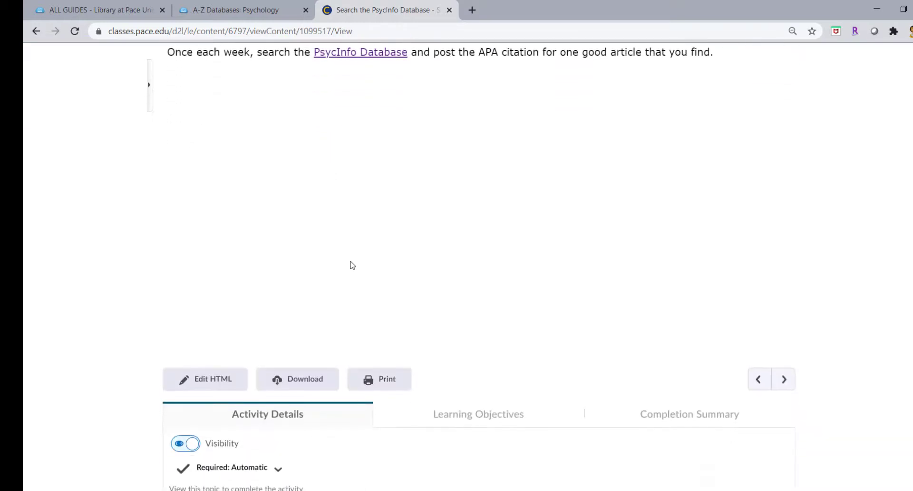
scroll(225, 330, "up", 3)
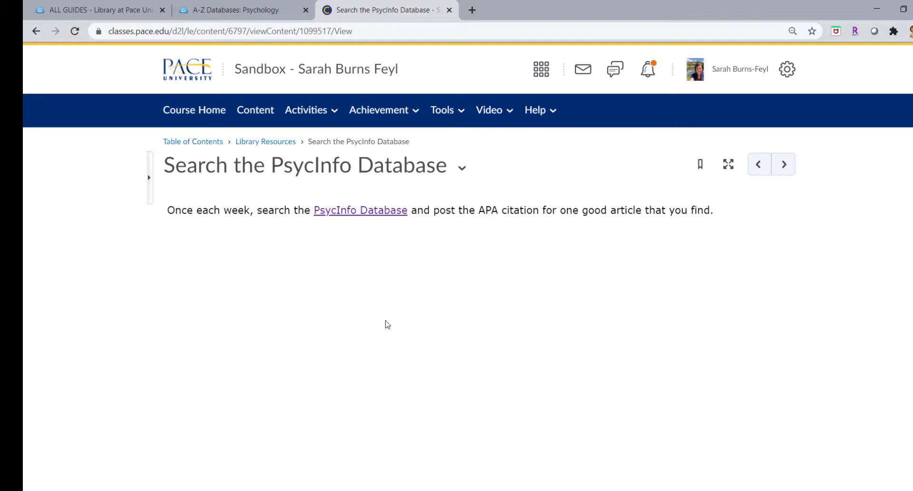
left_click(262, 141)
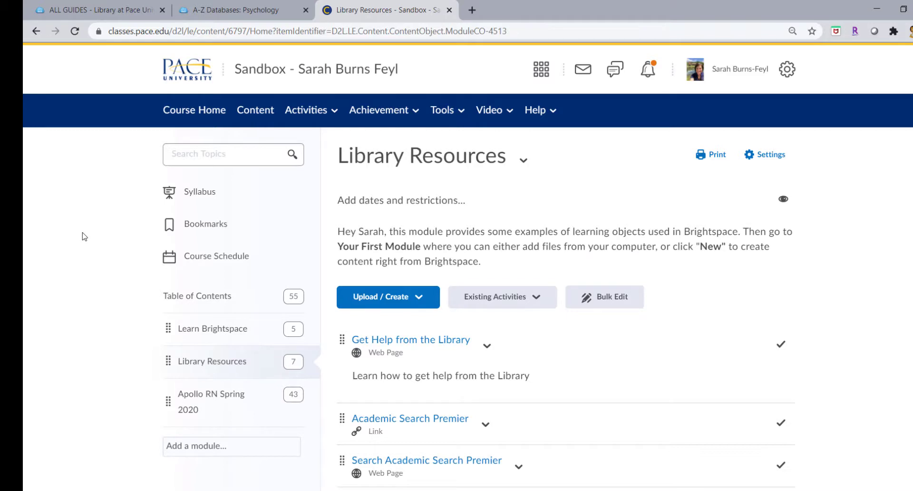
- Switch to the A-Z Databases Psychology list, open the share link for Academic Search Premier, select its URL and close the dialog
left_click(263, 15)
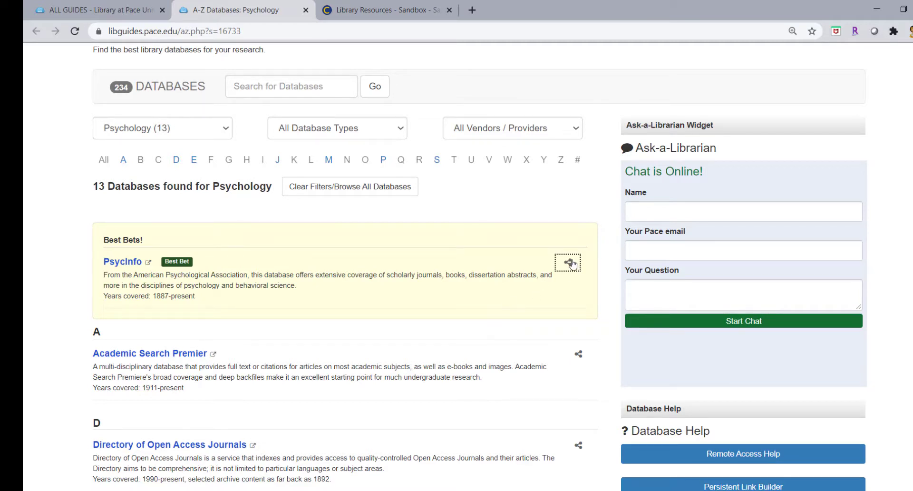
scroll(504, 350, "down", 5)
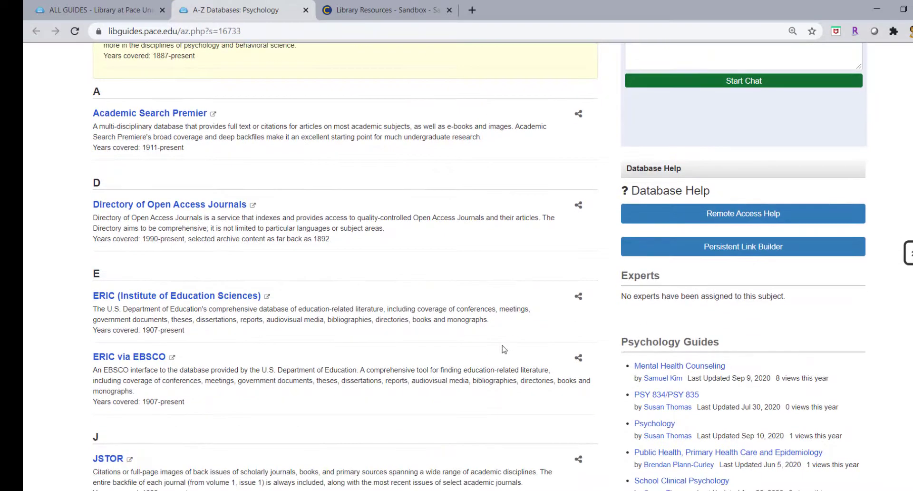
left_click(579, 116)
left_click(499, 235)
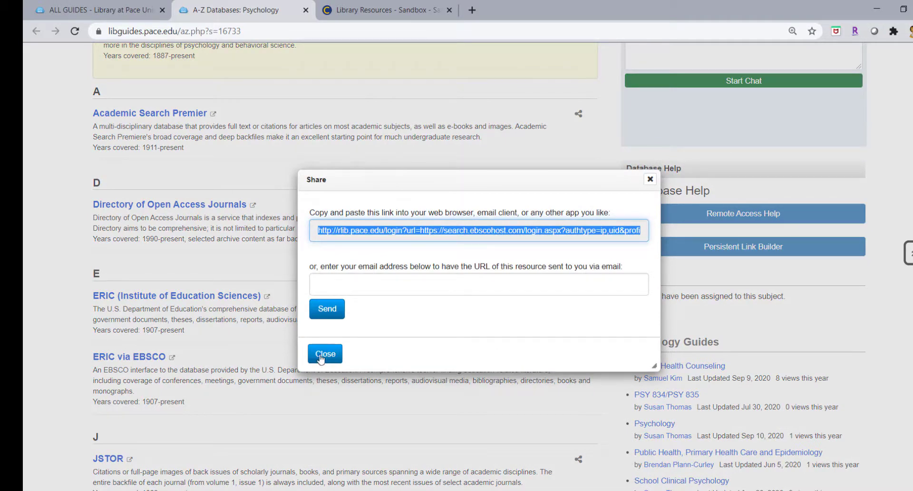
left_click(455, 232)
left_click(327, 356)
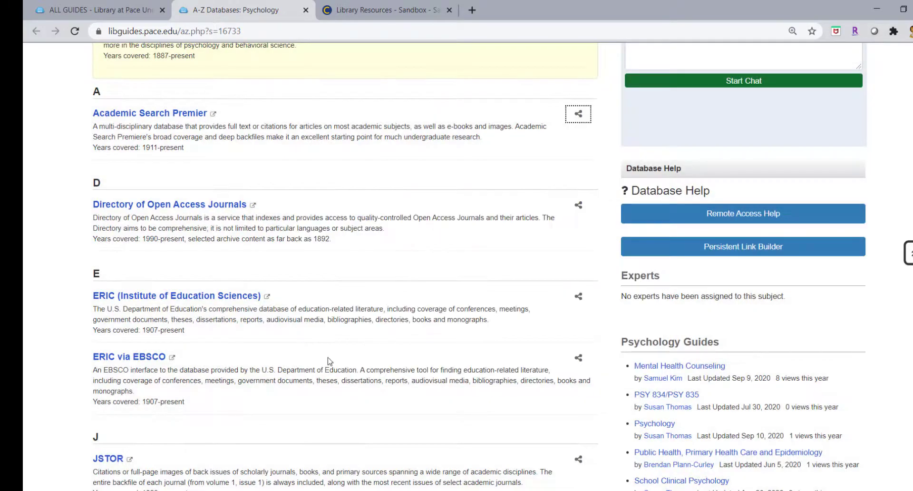
scroll(320, 356, "up", 3)
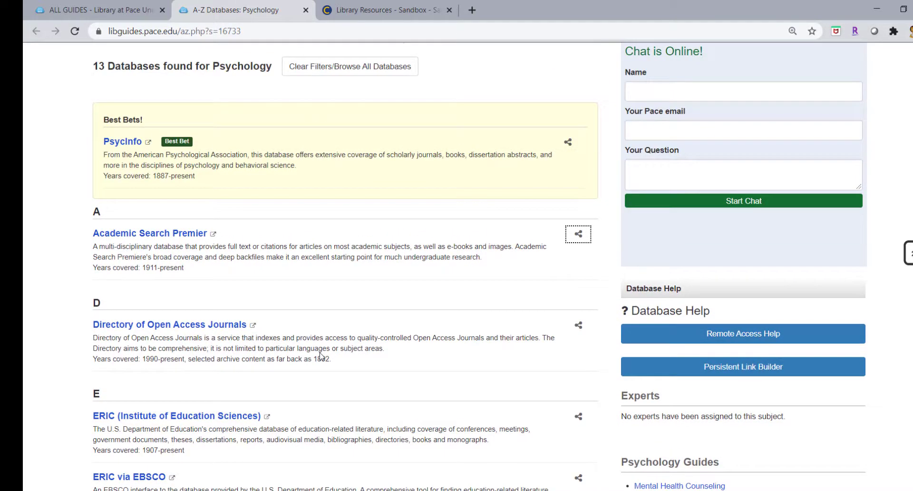
scroll(321, 356, "up", 5)
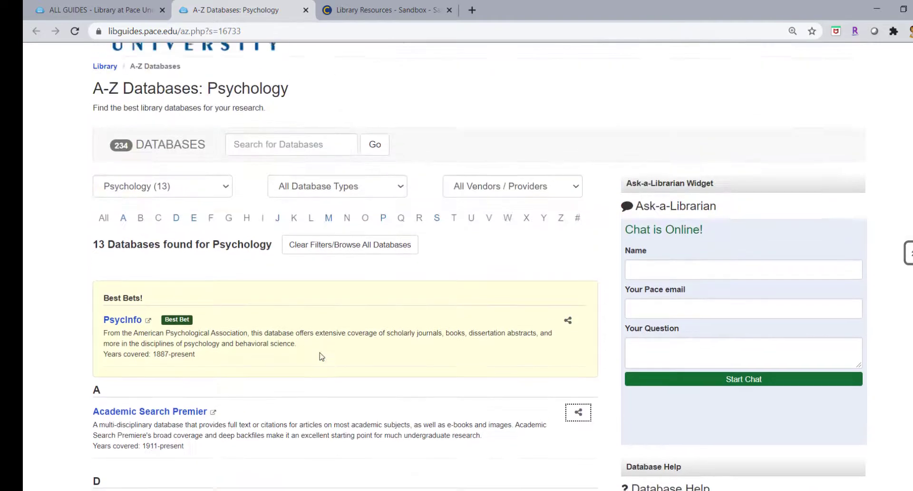
- From the library home page, browse the databases alphabetically under the letter R
left_click(104, 10)
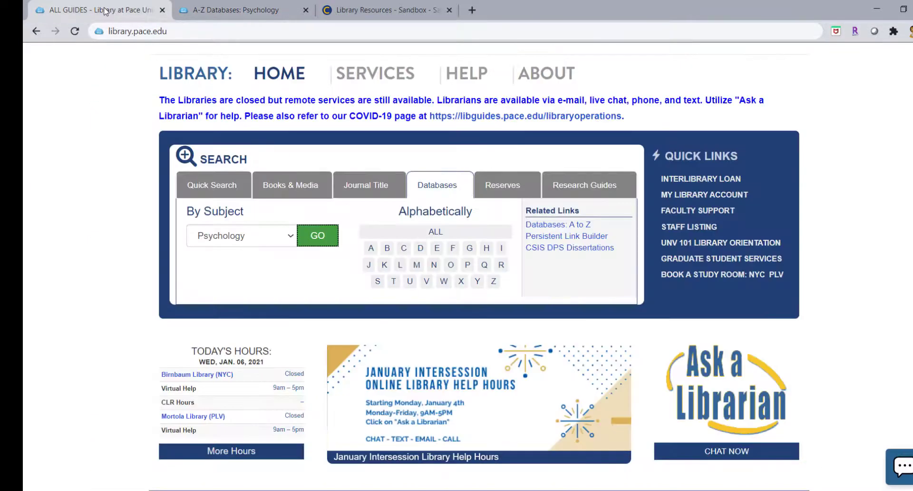
scroll(78, 245, "up", 2)
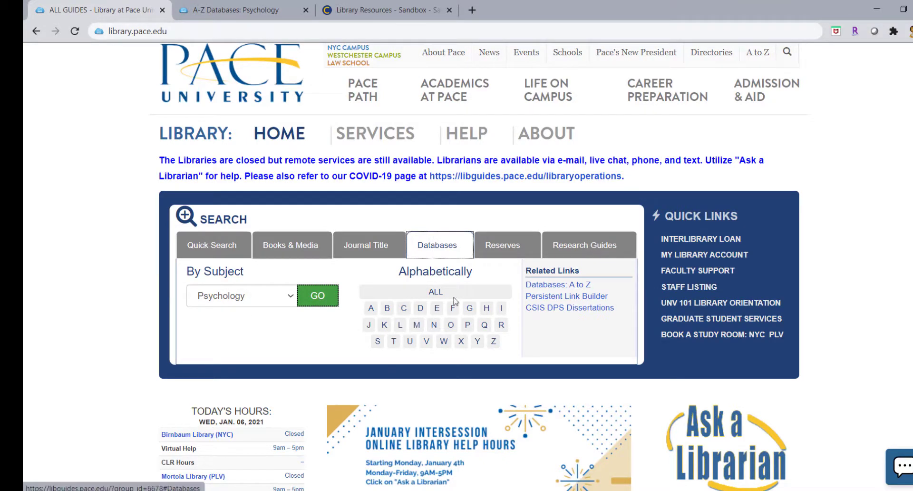
left_click(500, 325)
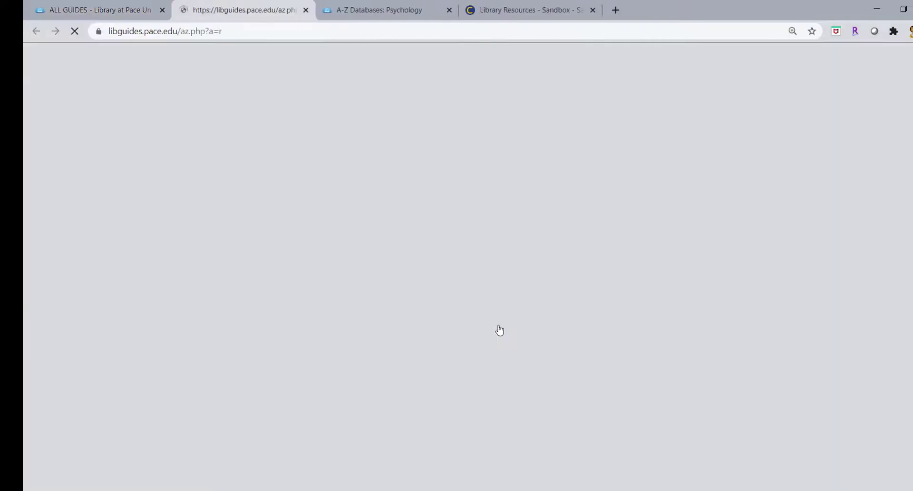
scroll(475, 328, "down", 4)
scroll(476, 330, "up", 3)
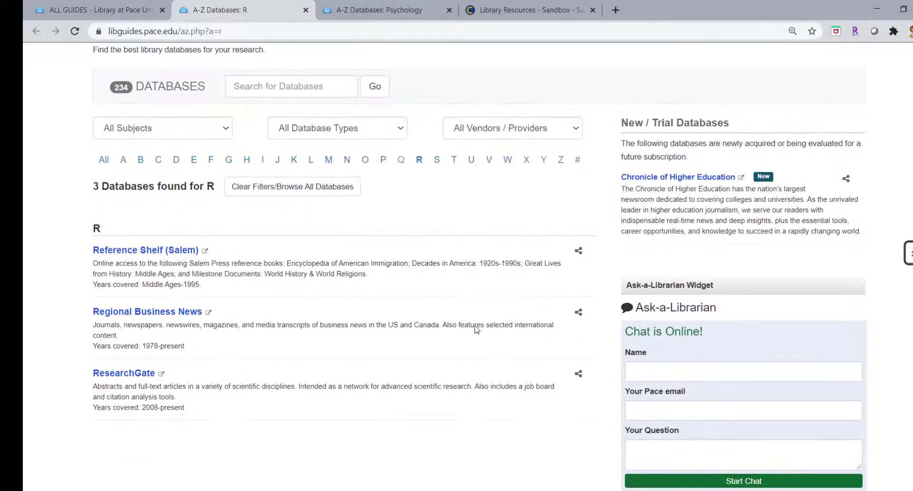
- Open the share link for Regional Business News, select its URL, close the dialog and return to the library home page
left_click(578, 312)
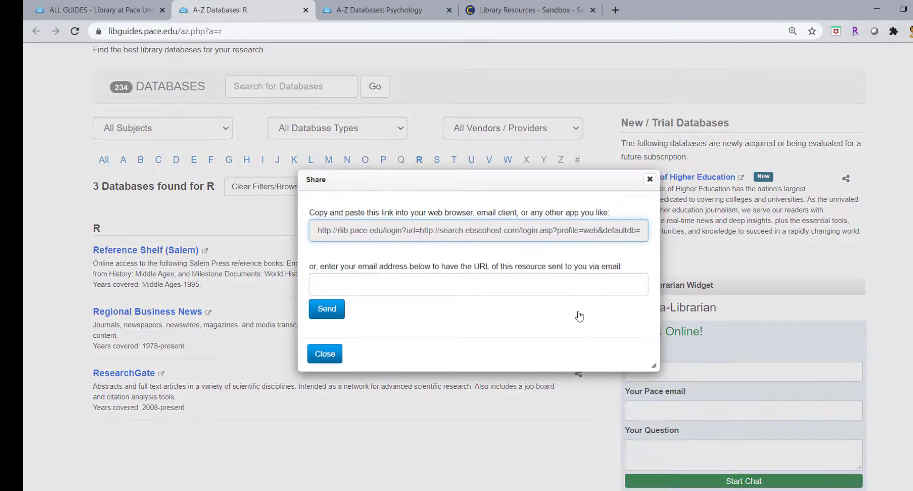
left_click(447, 233)
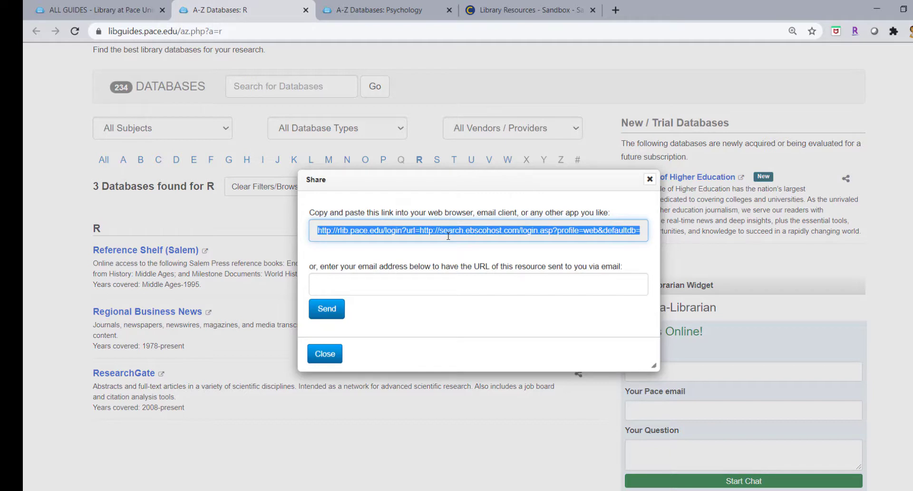
left_click(333, 354)
left_click(96, 8)
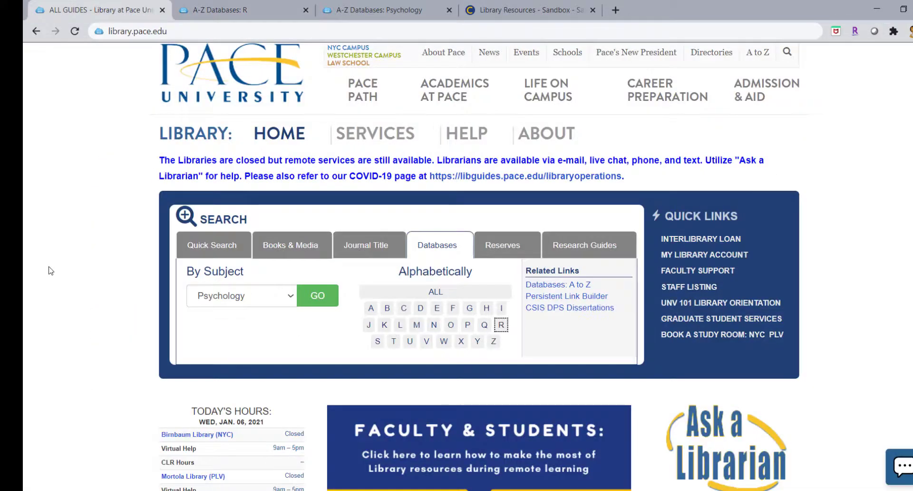
scroll(50, 268, "down", 1)
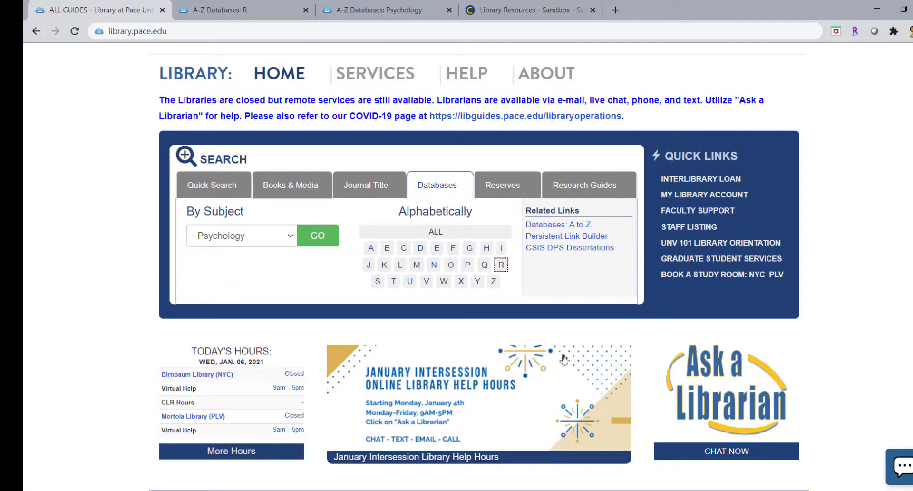